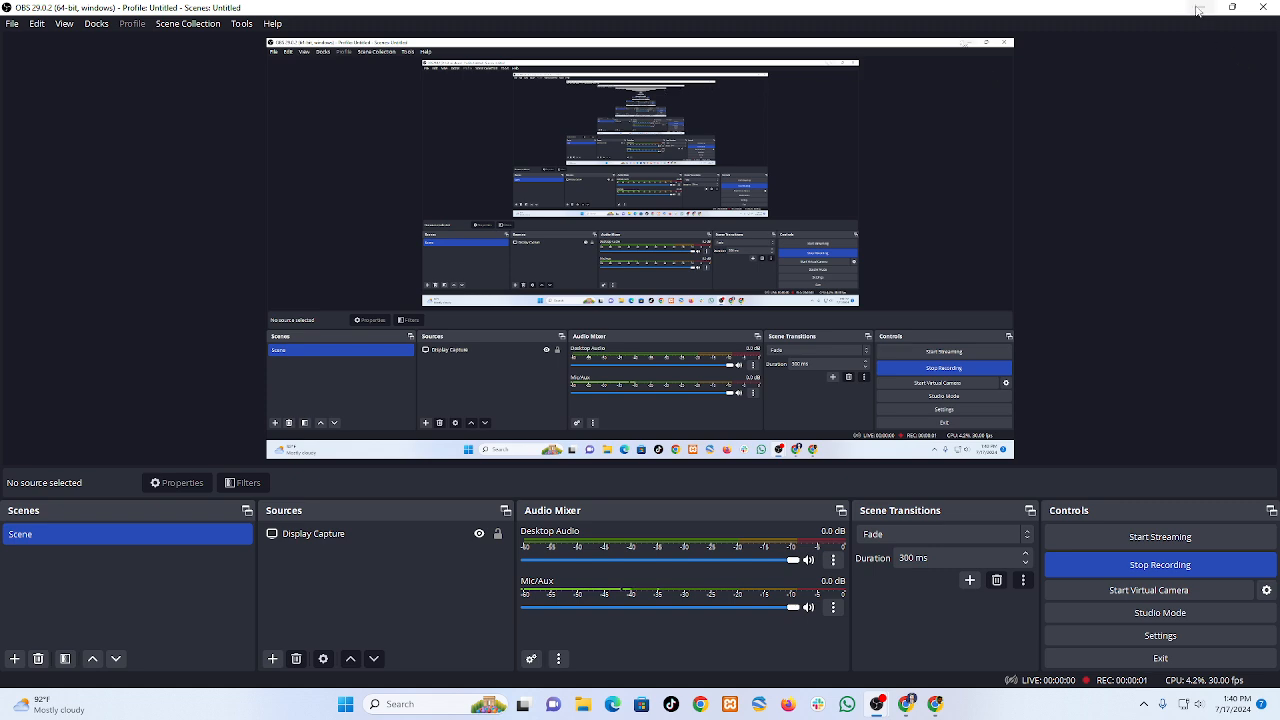
# - Switch to the Chrome window showing the ChannelCrawler channel search page
pyautogui.click(1201, 8)
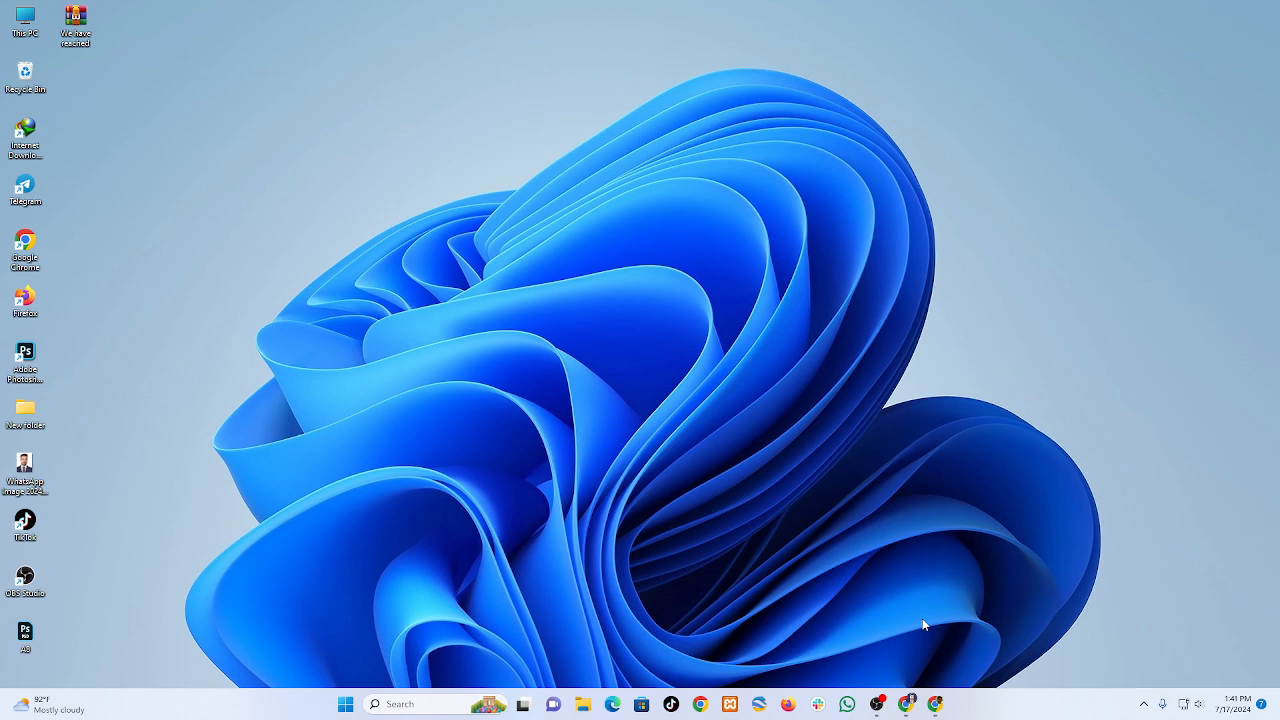
pyautogui.click(935, 704)
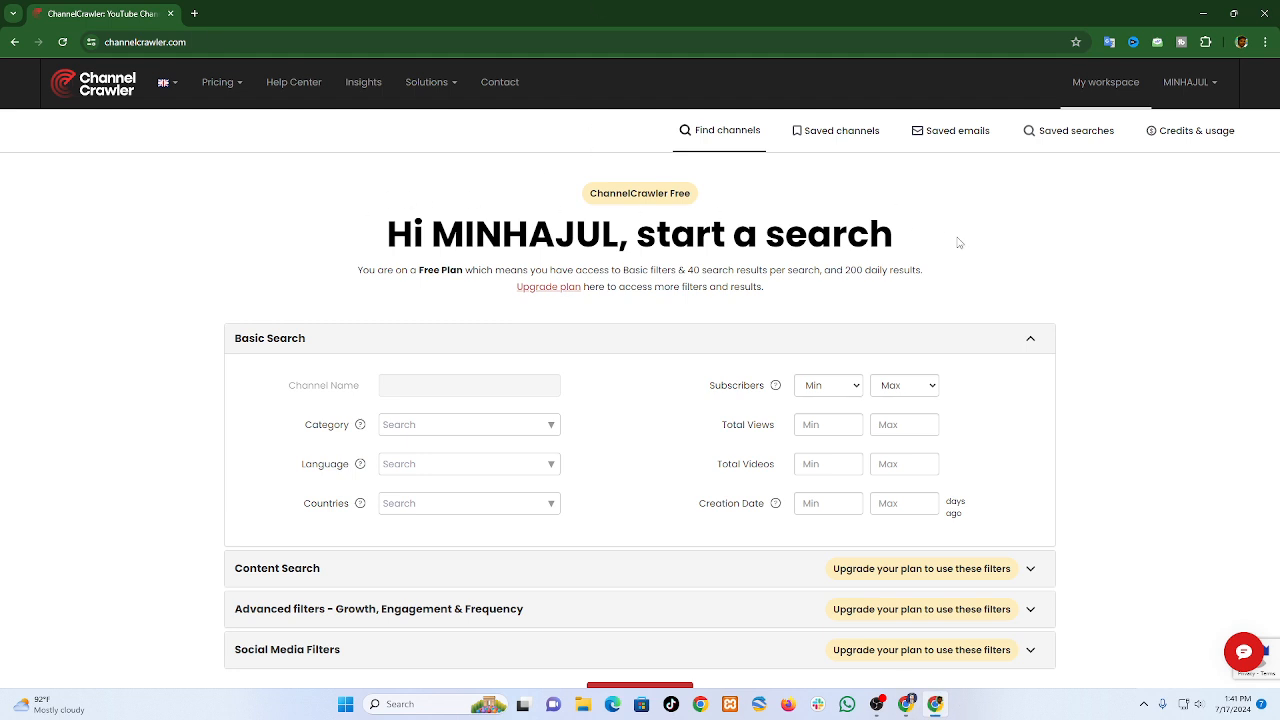
pyautogui.click(263, 42)
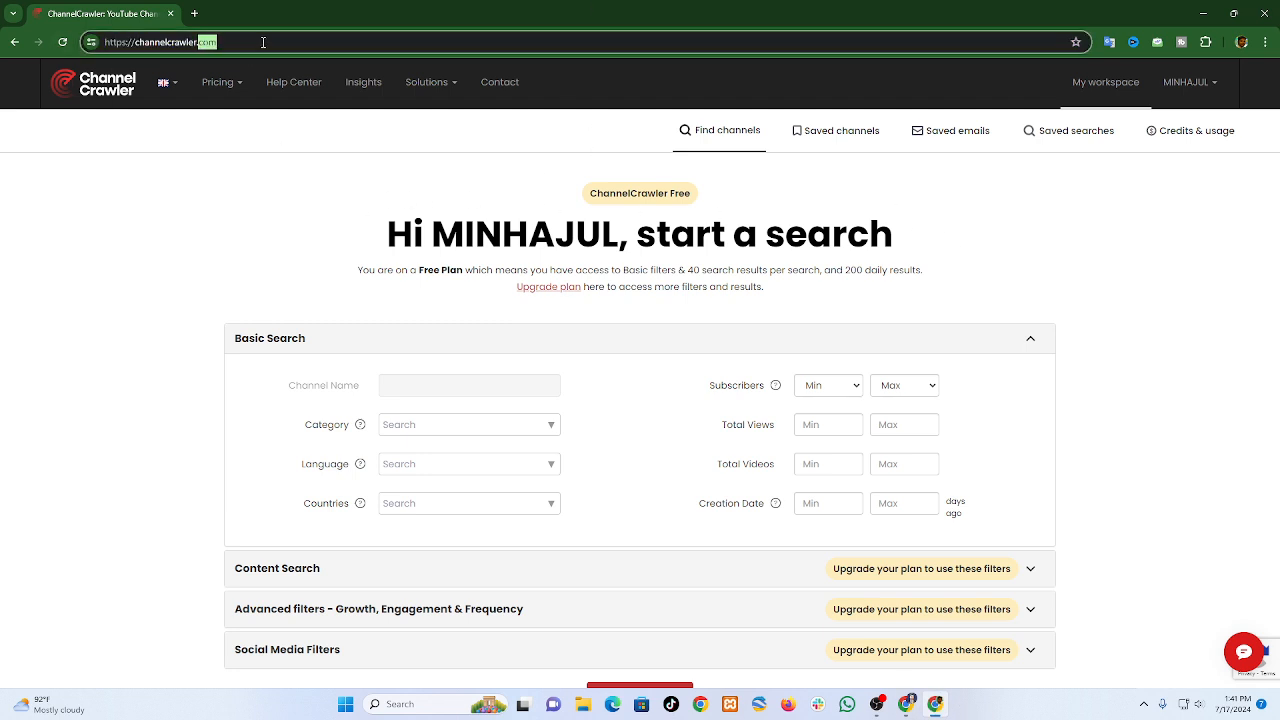
pyautogui.click(300, 215)
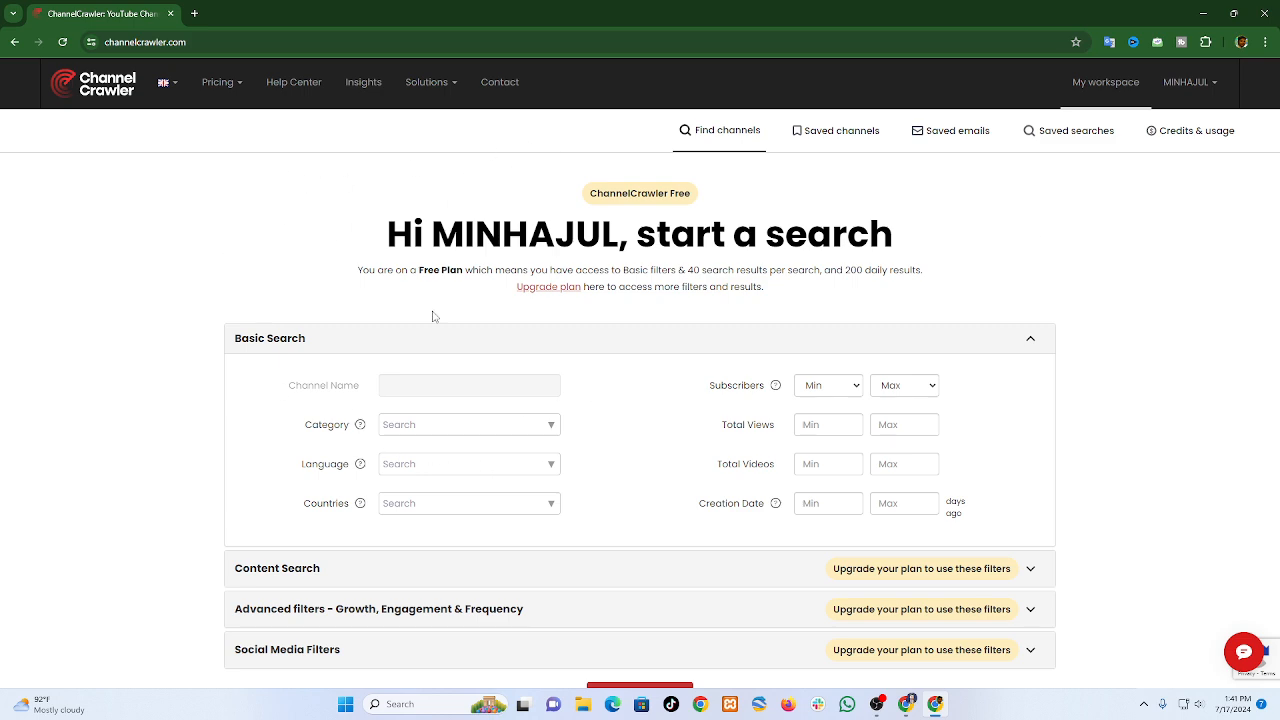
# - Set the channel search's category filter to Entertainment and Comedy
pyautogui.click(550, 423)
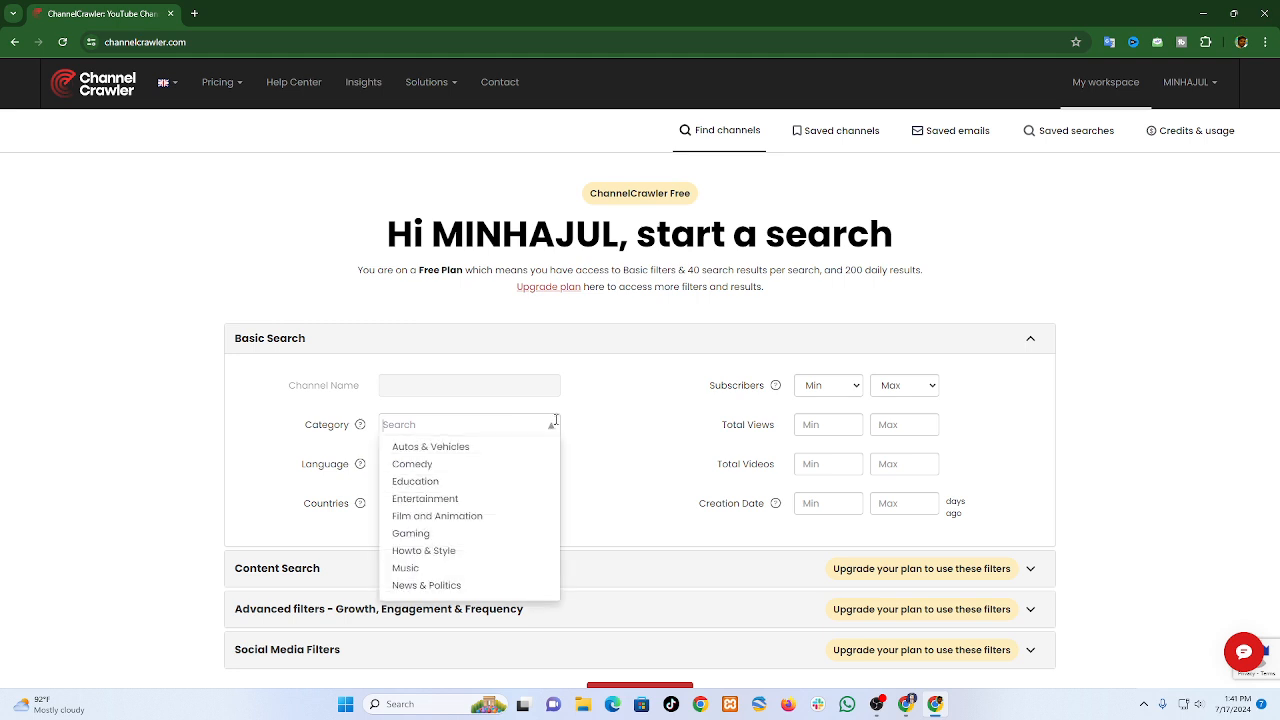
pyautogui.click(544, 420)
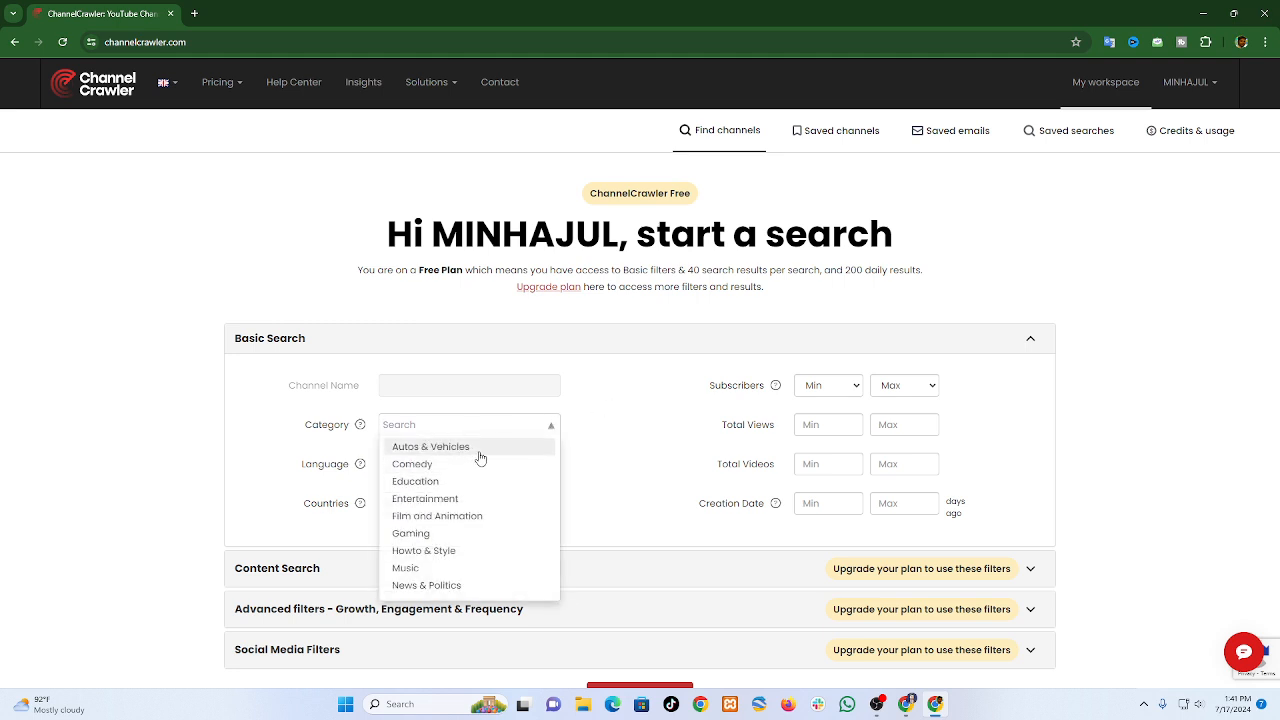
pyautogui.click(439, 506)
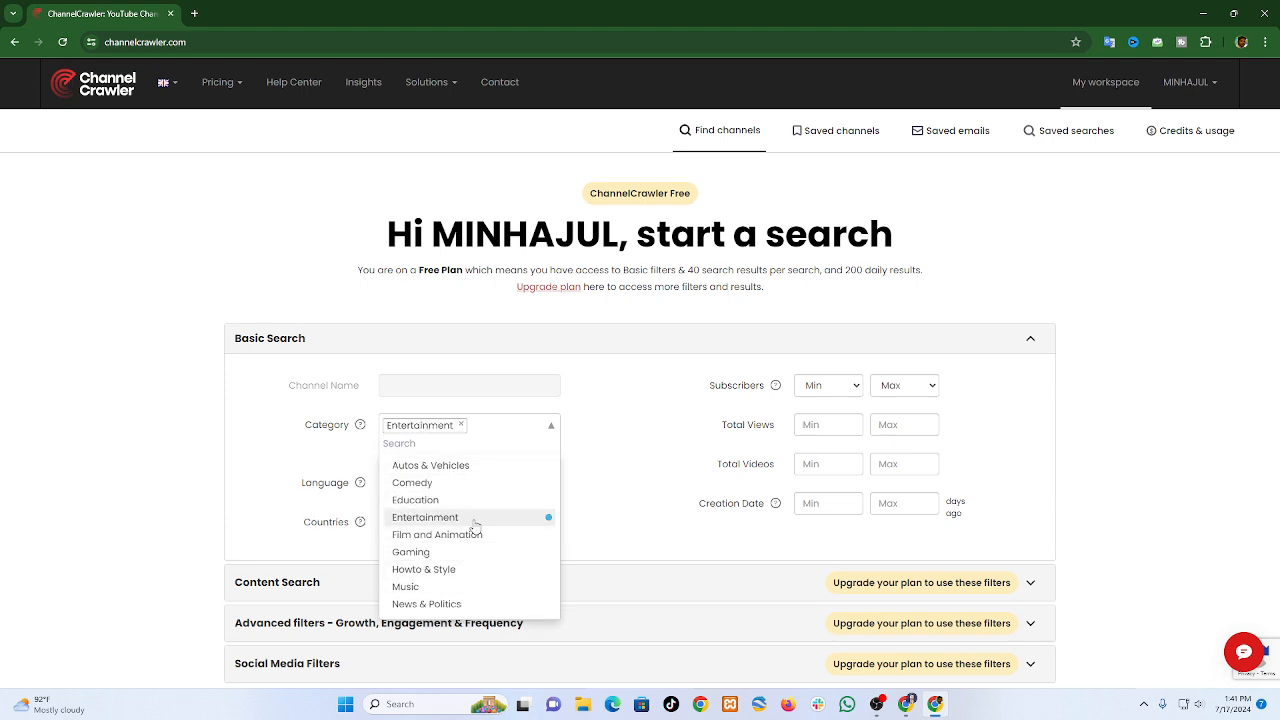
pyautogui.click(451, 486)
pyautogui.click(677, 464)
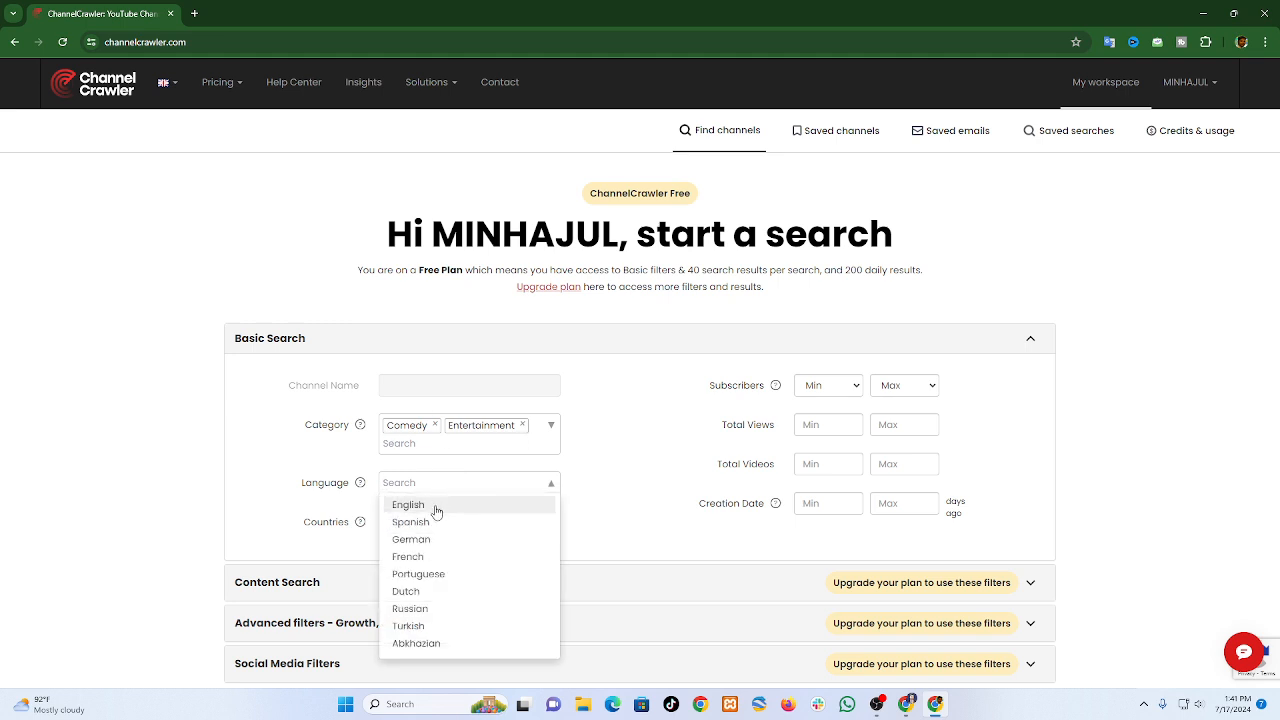
# - Set the language filter to English and the country filter to United Kingdom
pyautogui.click(463, 503)
pyautogui.click(505, 565)
pyautogui.click(505, 541)
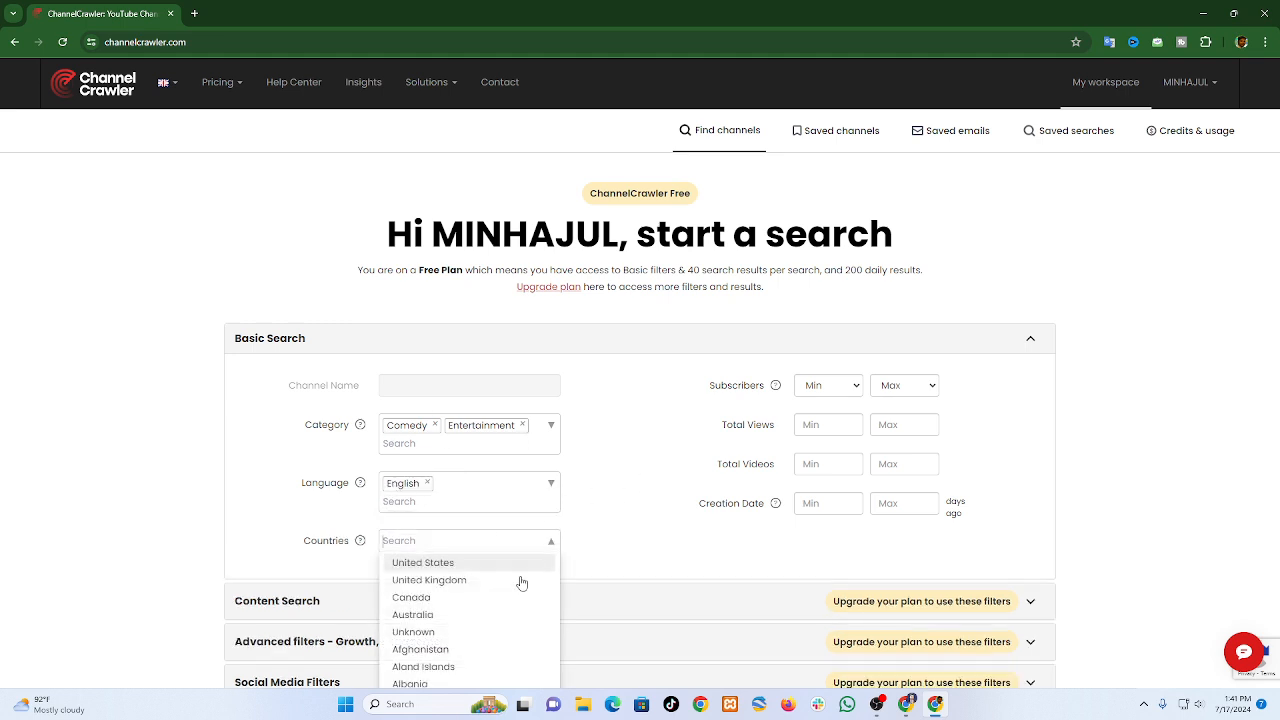
pyautogui.click(457, 581)
pyautogui.click(444, 546)
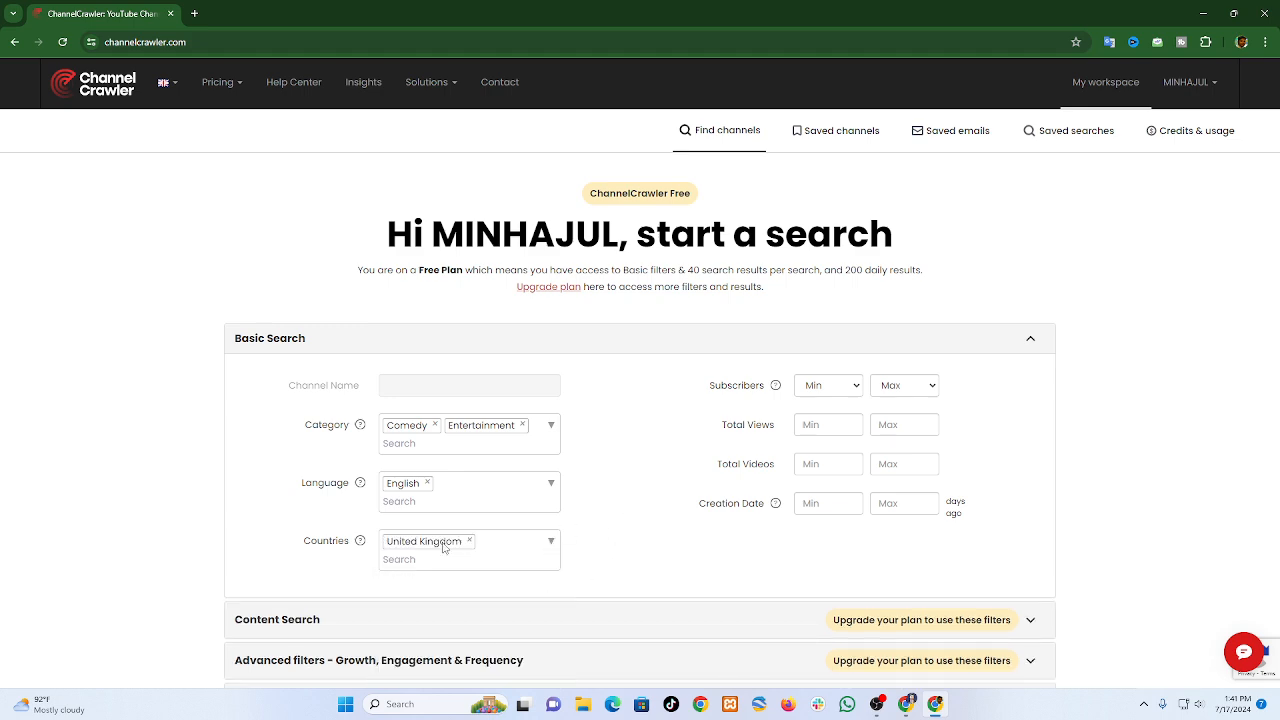
# - Limit the subscriber range to a minimum of 500 and a maximum of 1,000
pyautogui.click(841, 389)
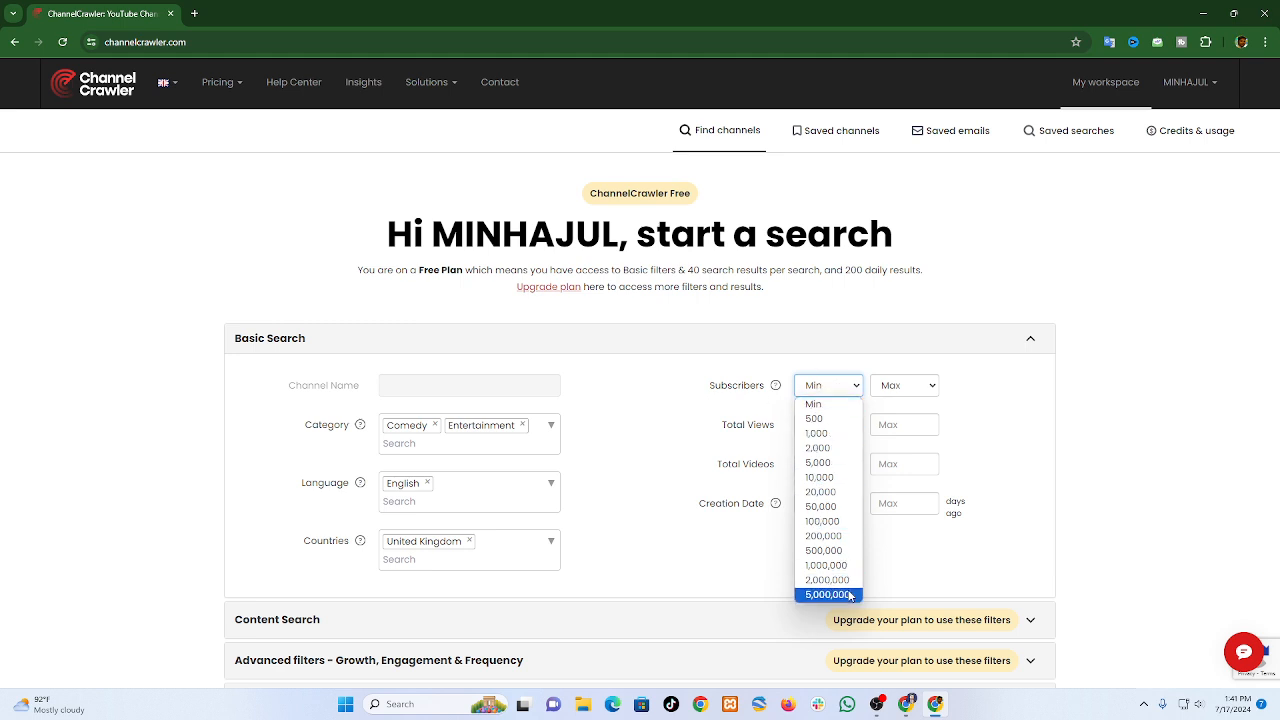
pyautogui.click(838, 420)
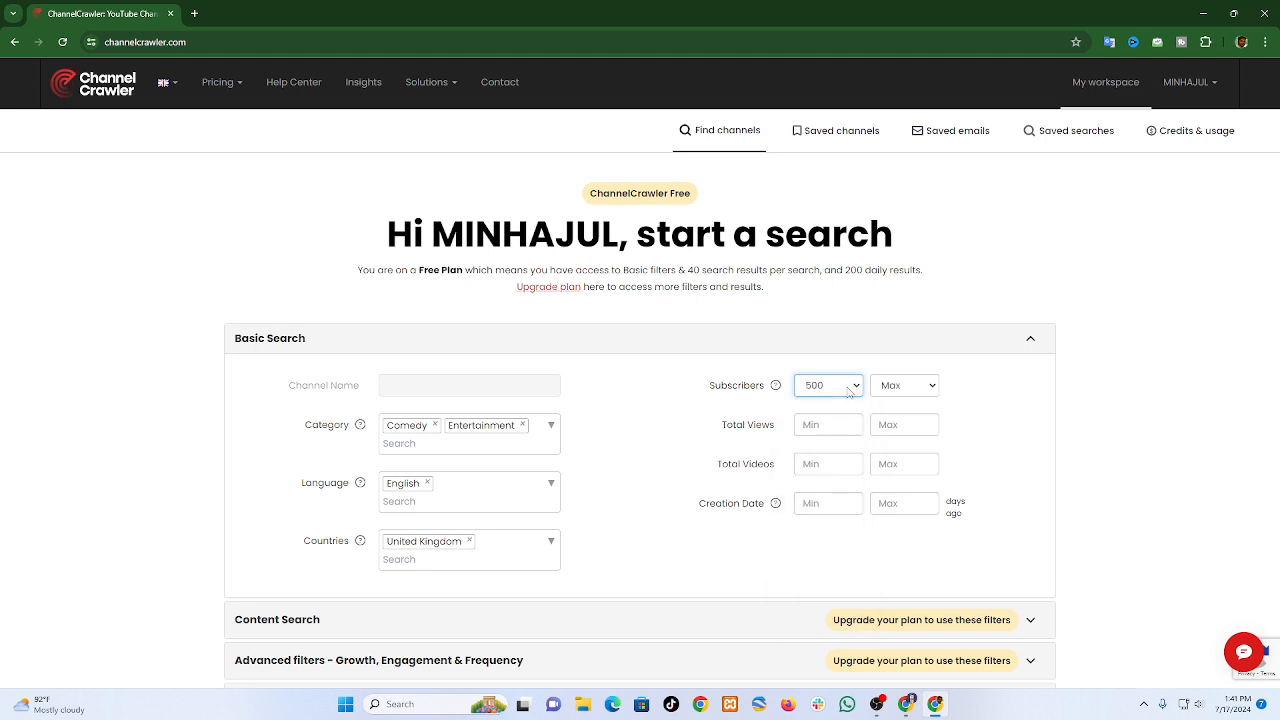
pyautogui.click(926, 386)
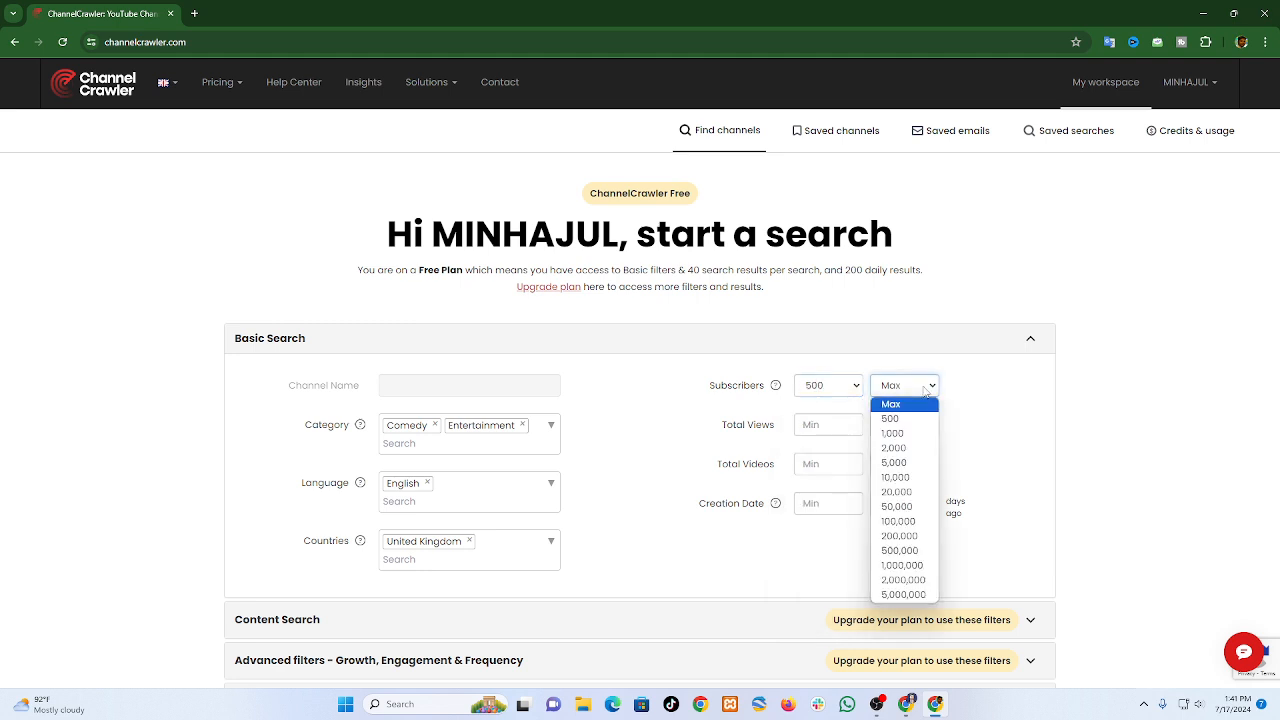
pyautogui.click(905, 433)
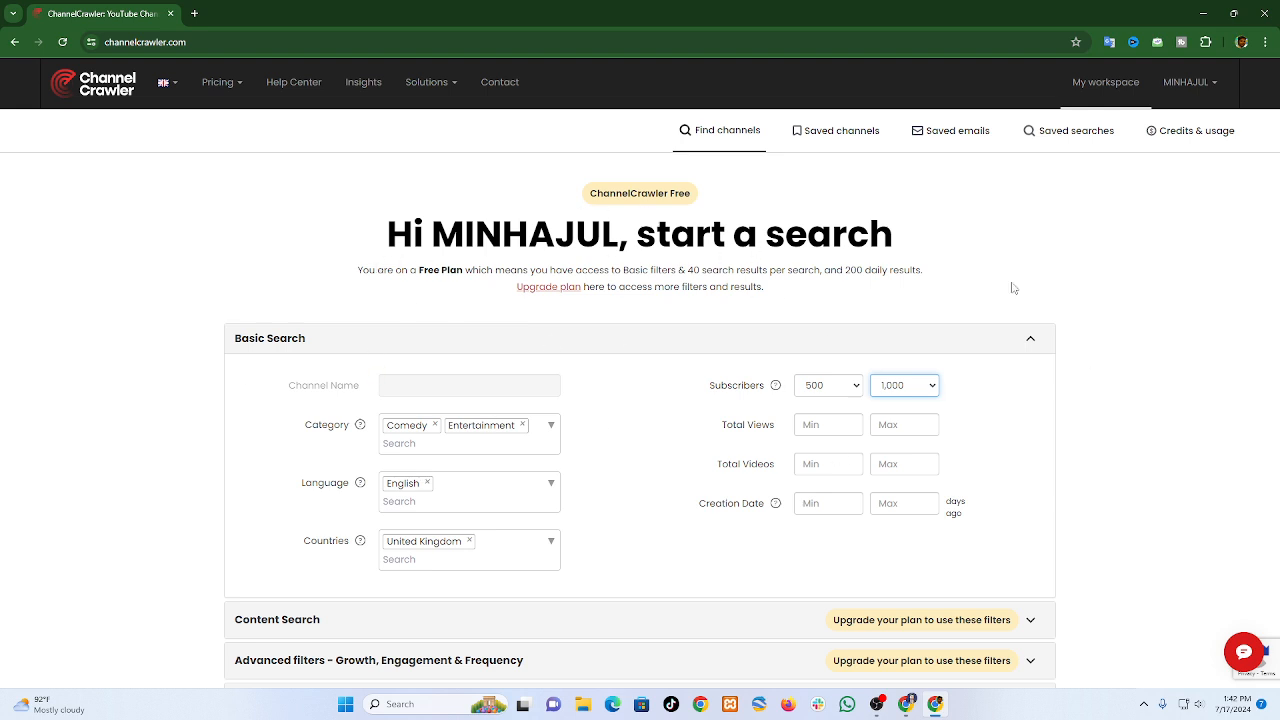
# - Run the channel search with the chosen filters and look through the resulting channels and the applied criteria
pyautogui.scroll(-2, 740, 505)
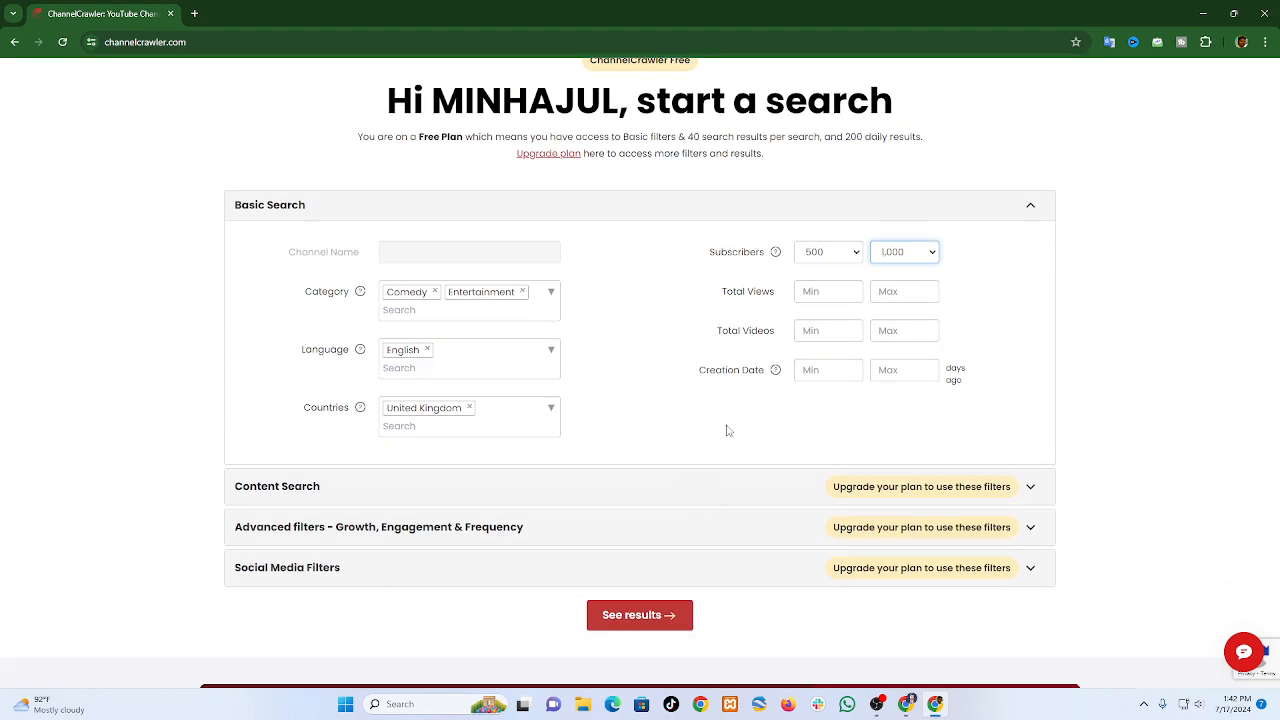
pyautogui.scroll(1, 728, 430)
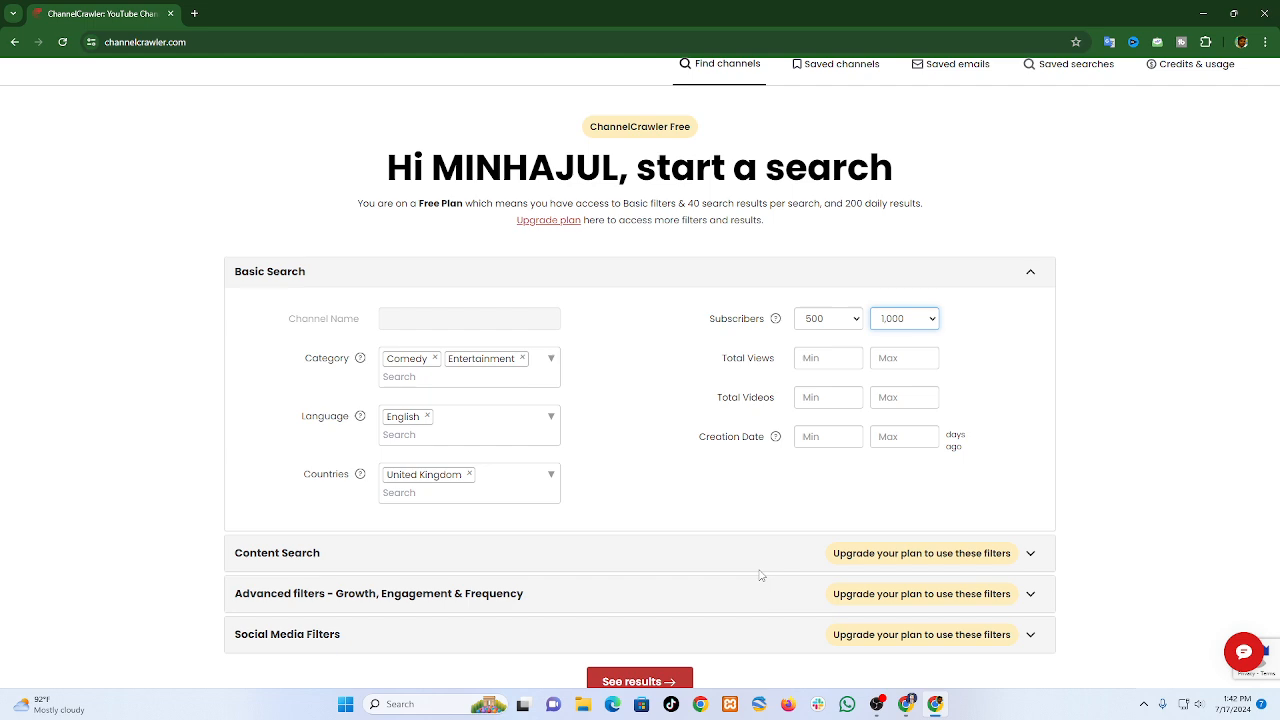
pyautogui.scroll(-2, 760, 570)
pyautogui.click(677, 552)
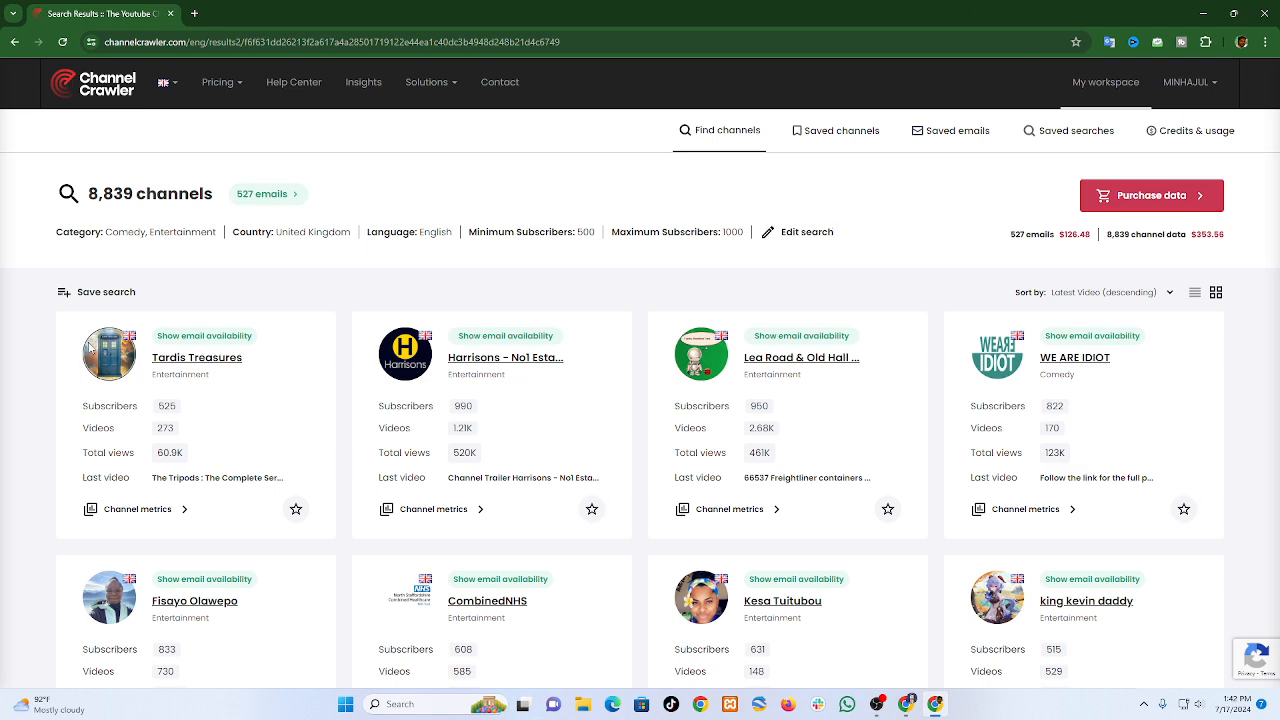
pyautogui.scroll(-1, 233, 476)
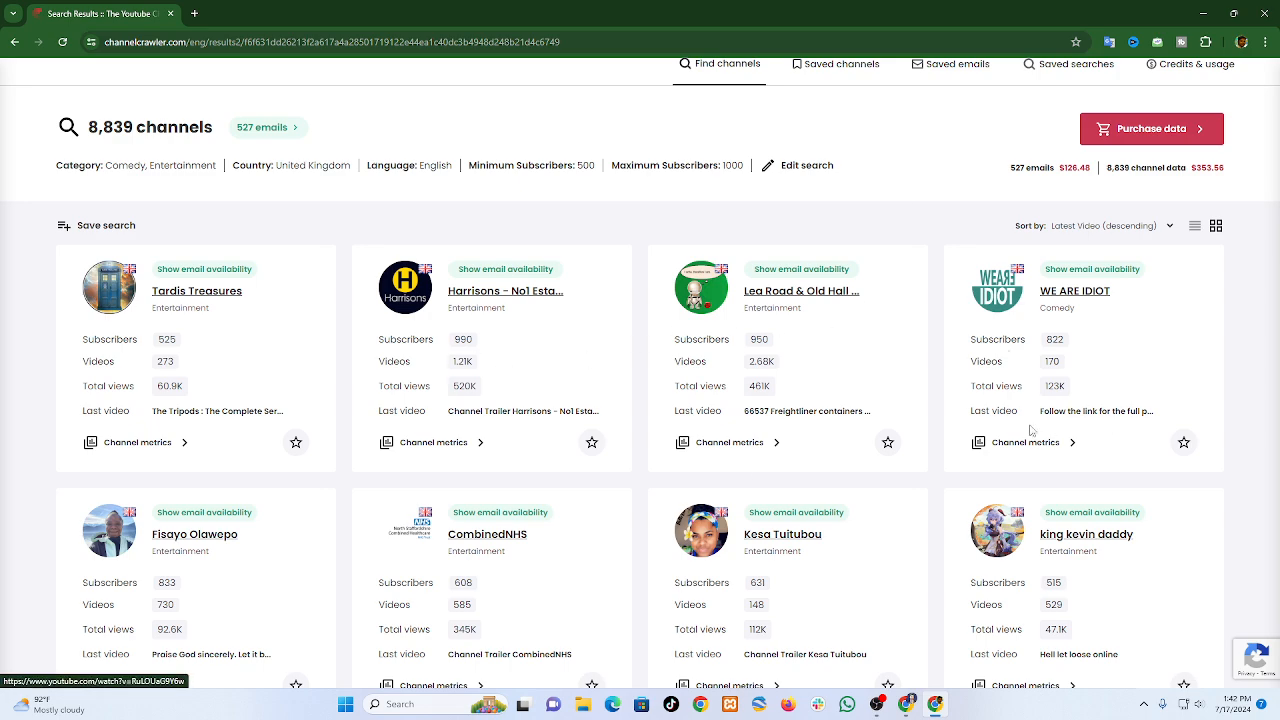
pyautogui.scroll(-10, 803, 485)
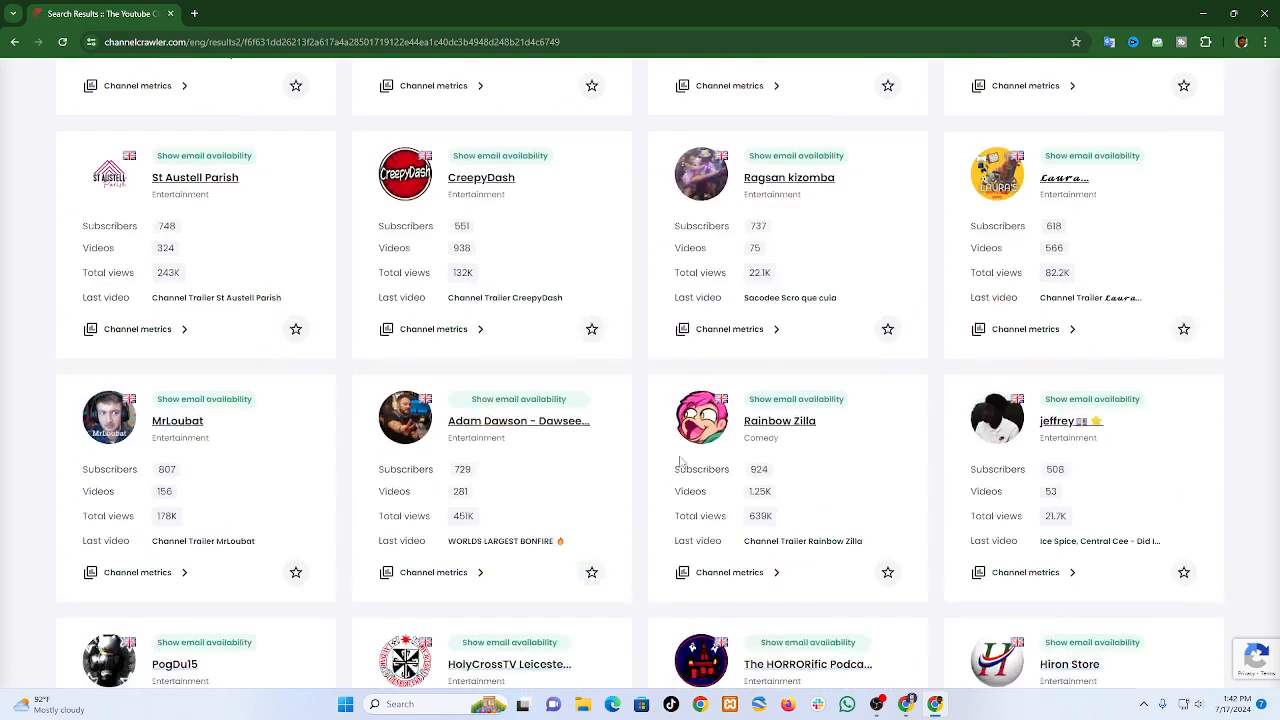
pyautogui.scroll(15, 692, 457)
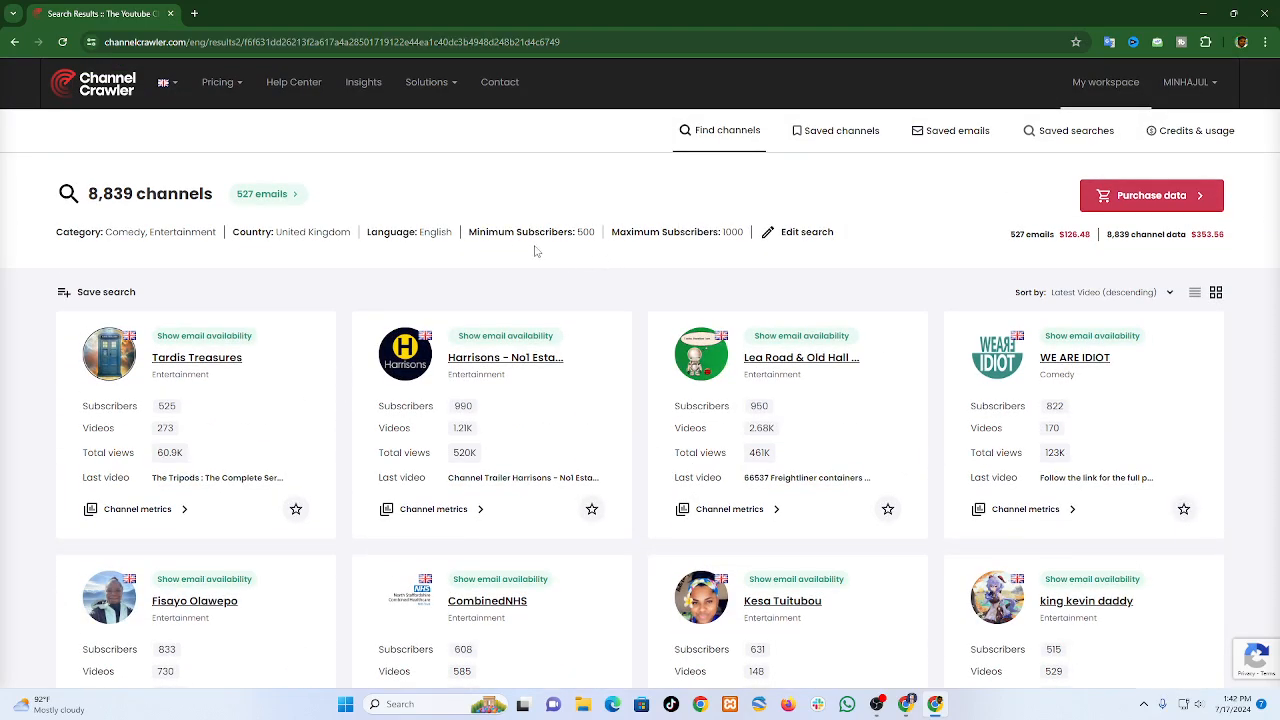
pyautogui.moveTo(577, 232); pyautogui.dragTo(599, 238)
pyautogui.click(608, 261)
# - Mark the Edit search option with a red rectangle and an arrow on a screen capture, and discard the capture
pyautogui.press('Print')
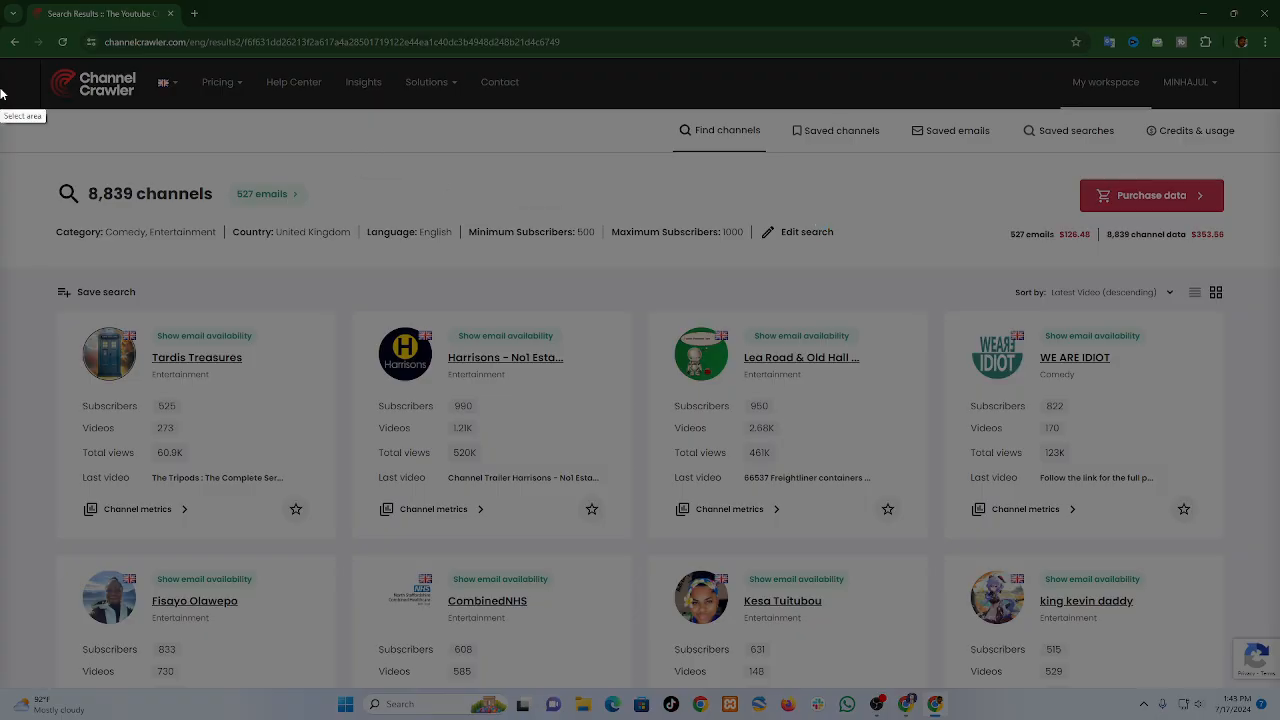
pyautogui.moveTo(1, 92); pyautogui.dragTo(1279, 678)
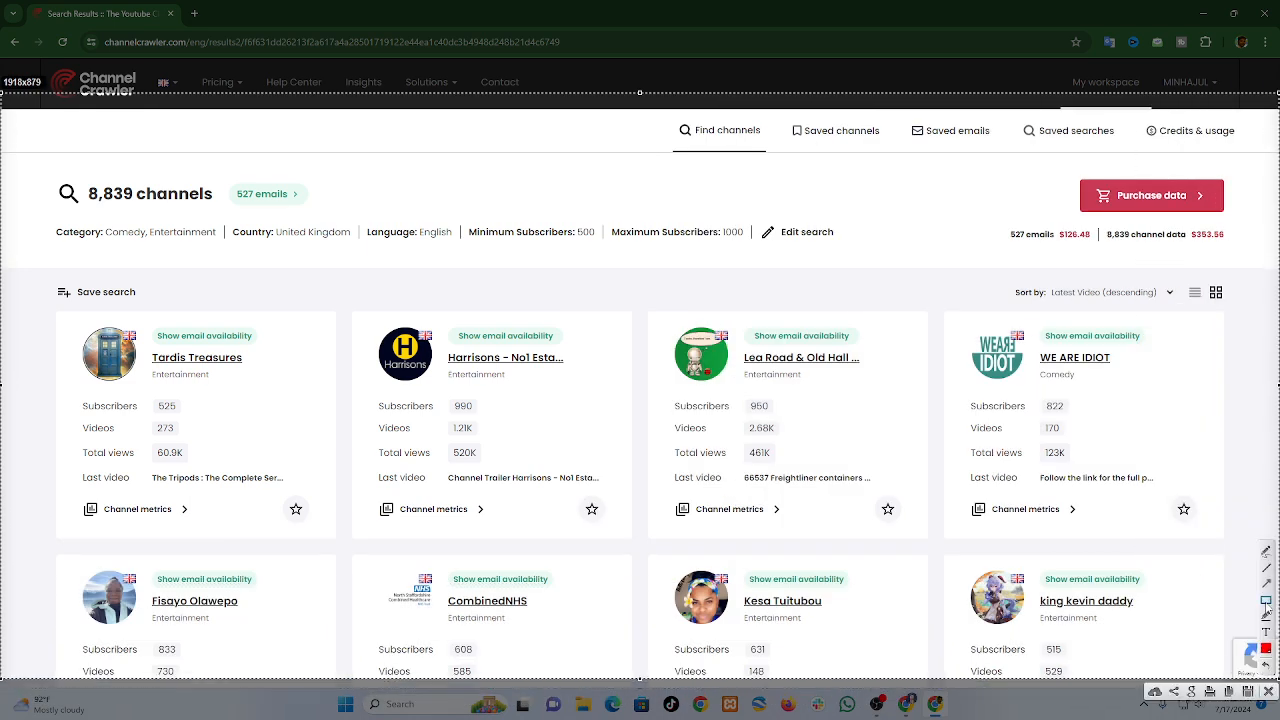
pyautogui.moveTo(759, 193); pyautogui.dragTo(889, 253)
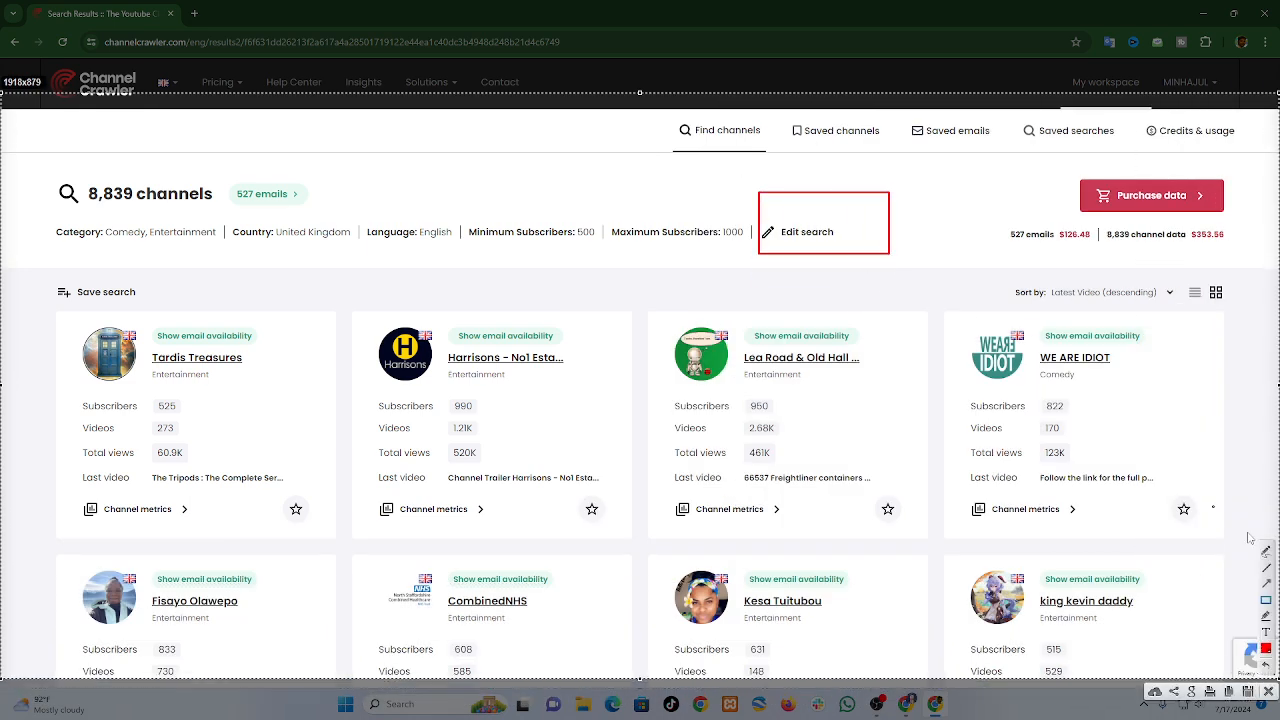
pyautogui.click(1267, 584)
pyautogui.moveTo(1158, 519); pyautogui.dragTo(812, 242)
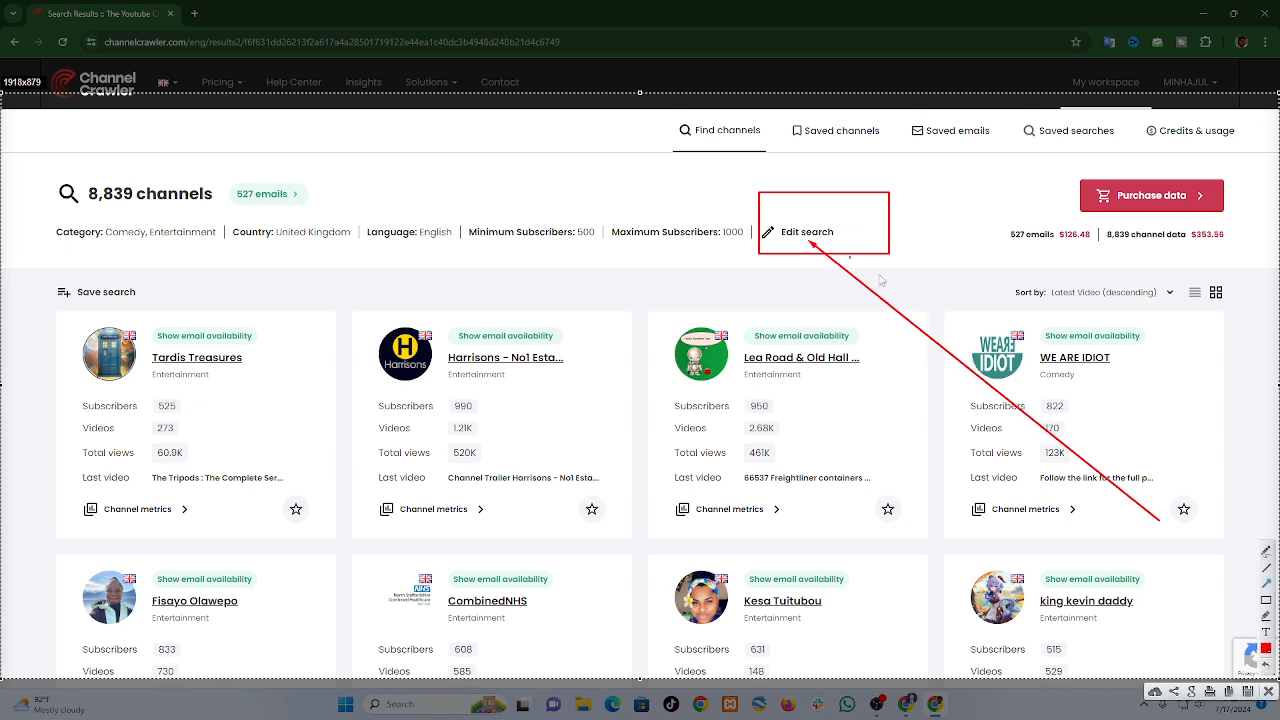
pyautogui.click(1268, 690)
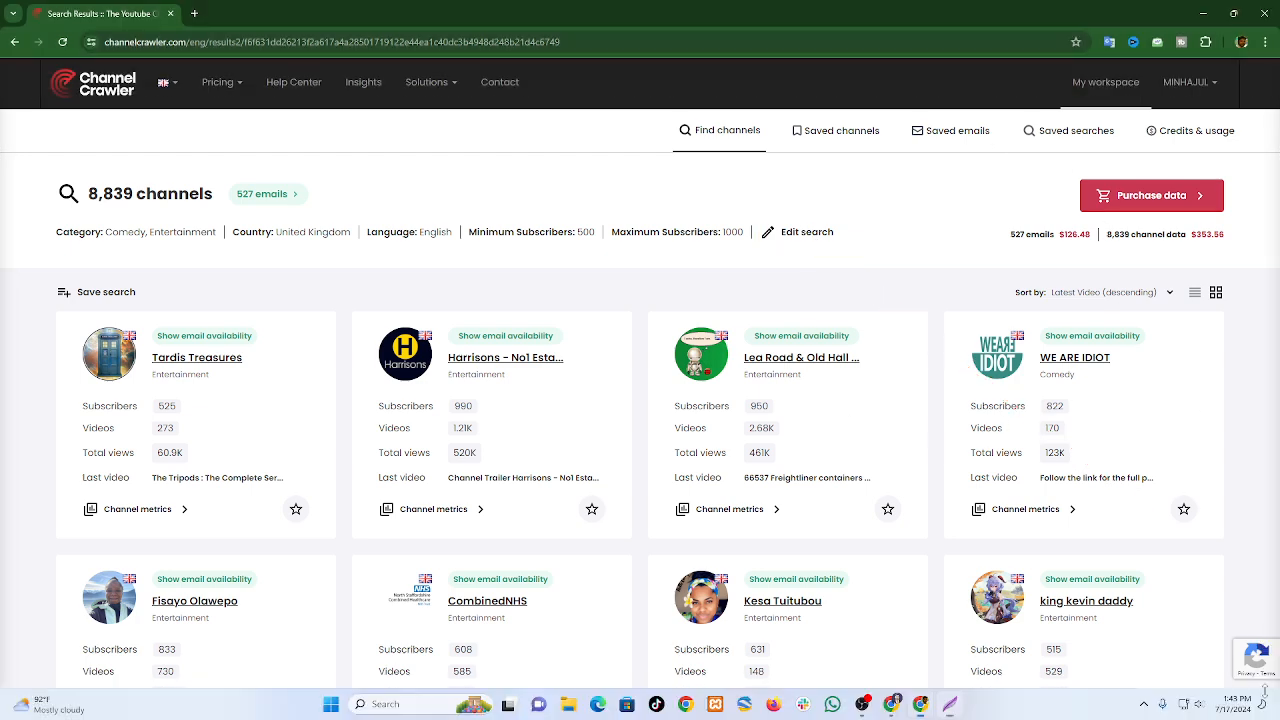
# - Edit the search filters, setting the subscriber range to a minimum of 100 and a maximum of 500
pyautogui.click(808, 232)
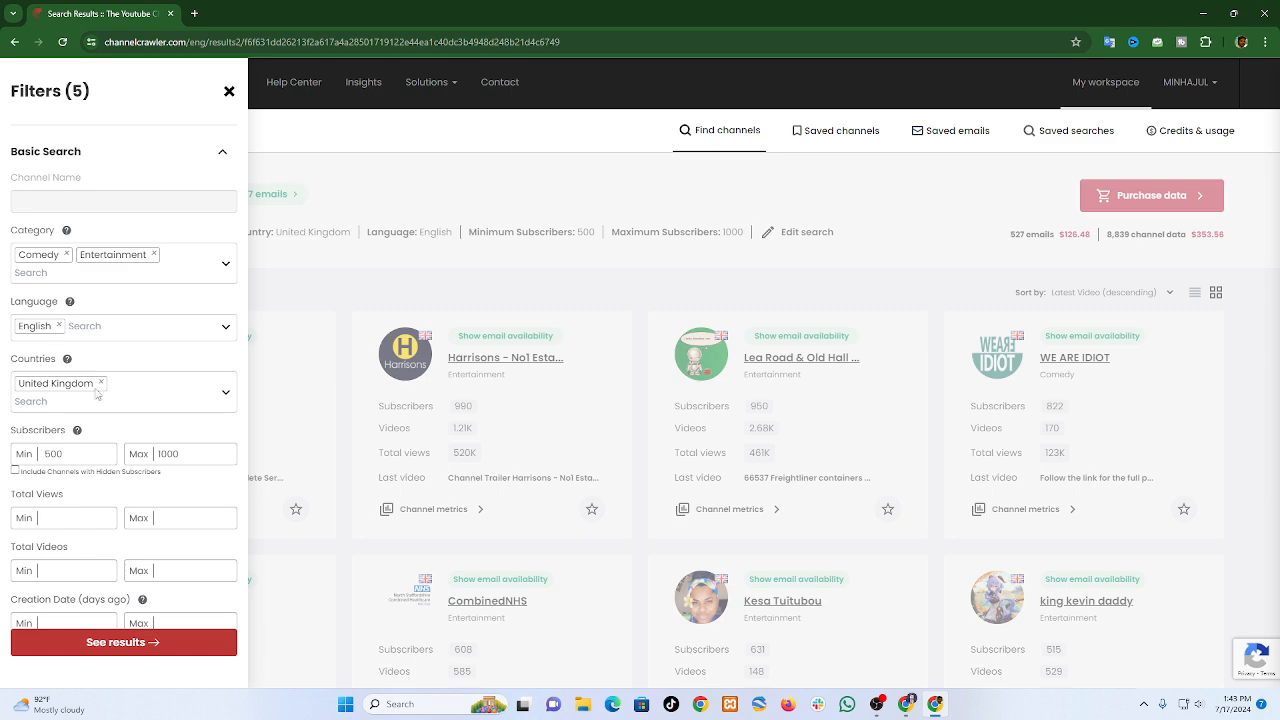
pyautogui.moveTo(70, 454)
pyautogui.mouseDown()
pyautogui.moveTo(43, 456)
pyautogui.moveTo(61, 457)
pyautogui.mouseUp()
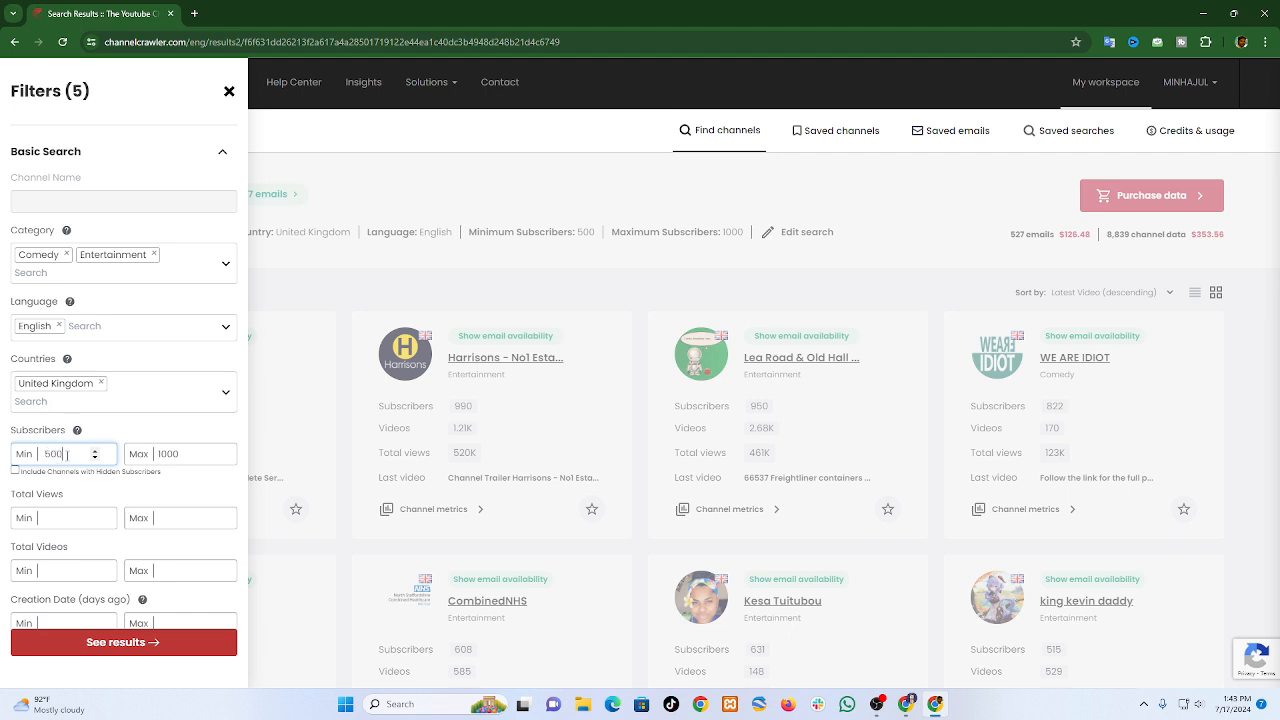
pyautogui.moveTo(79, 456); pyautogui.dragTo(42, 454)
pyautogui.click(72, 458)
pyautogui.hotkey('ctrl', 'a')
pyautogui.write('100')
pyautogui.press('Tab')
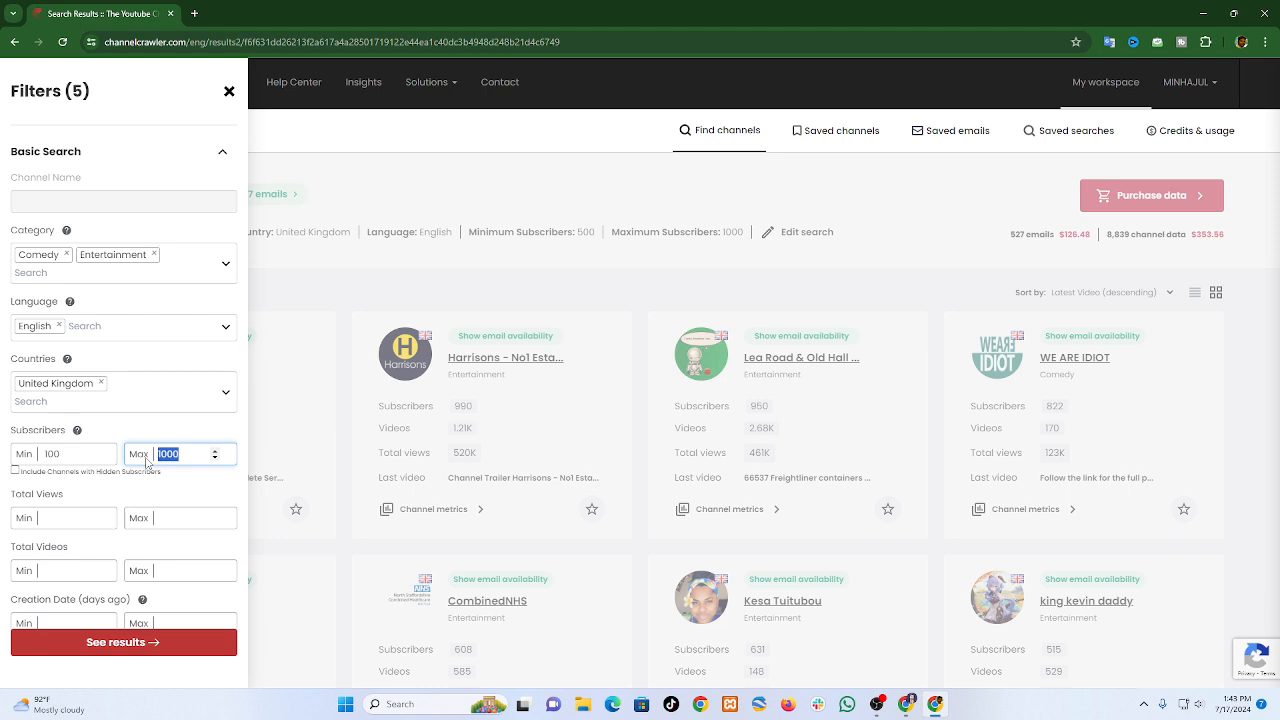
pyautogui.write('5')
pyautogui.click(199, 484)
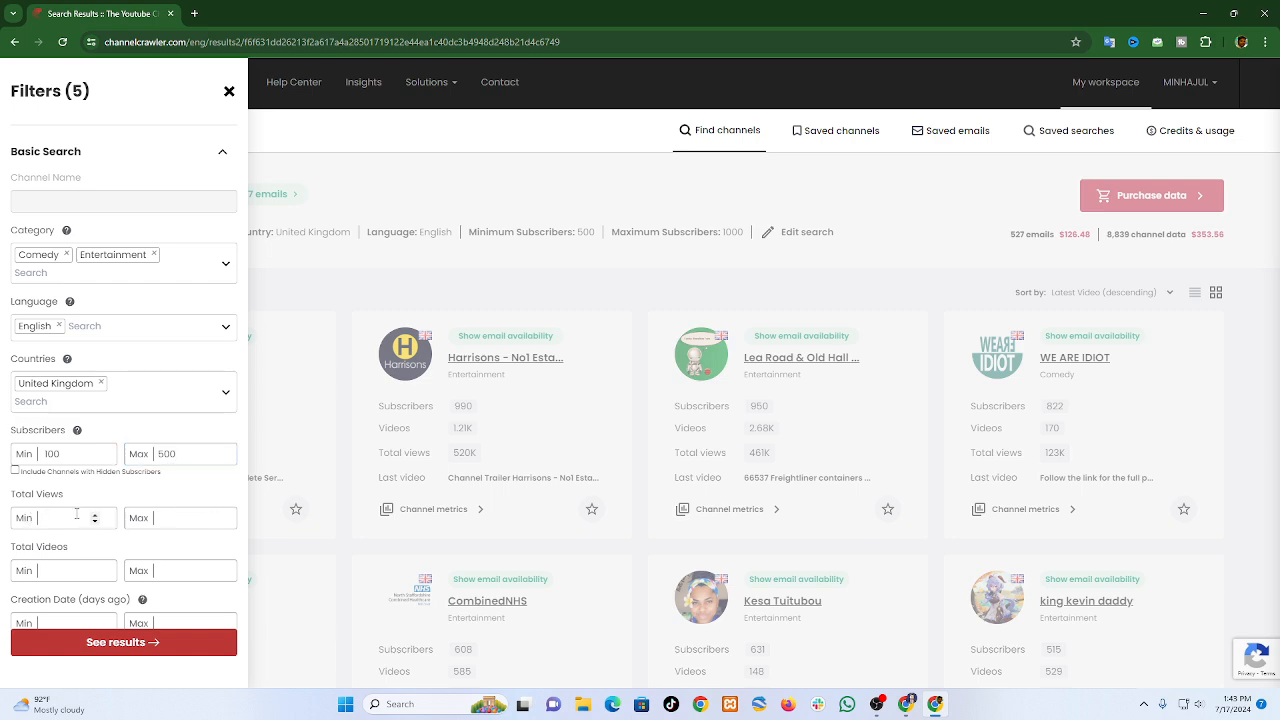
# - Run the edited search without limits on views or videos and browse the updated channel list to its end
pyautogui.click(88, 568)
pyautogui.click(78, 517)
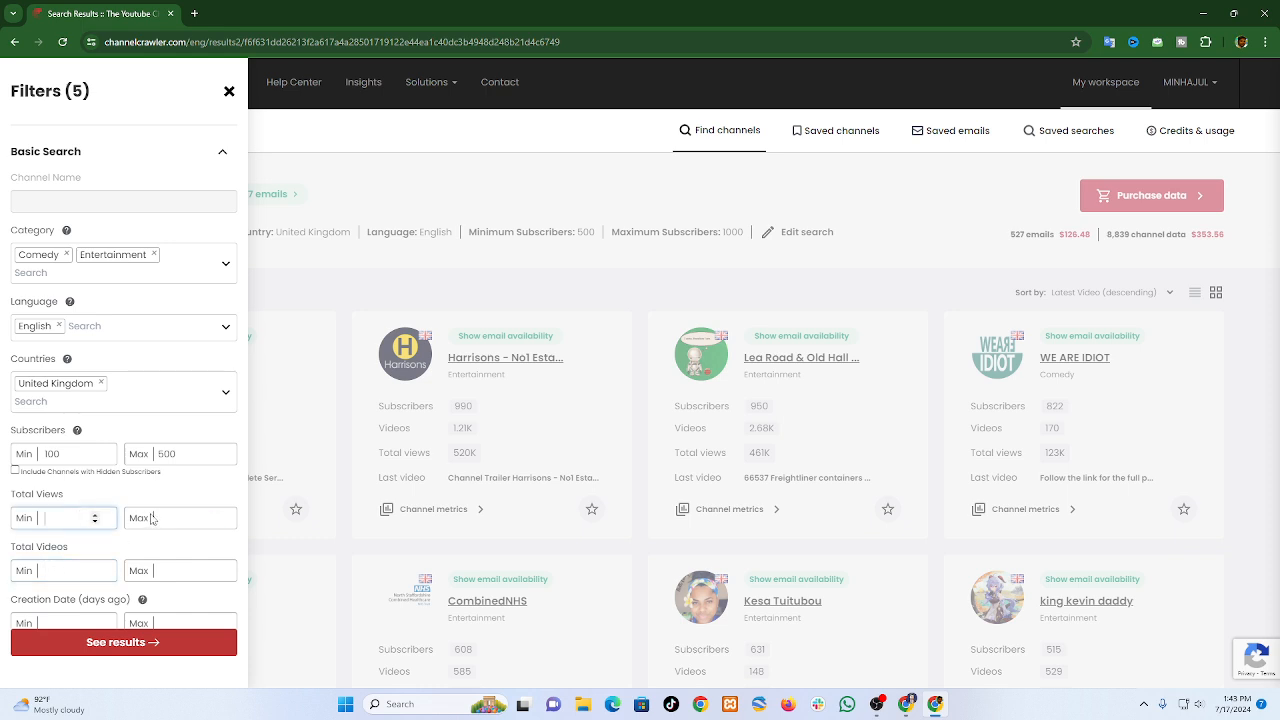
pyautogui.click(165, 517)
pyautogui.scroll(-1, 183, 545)
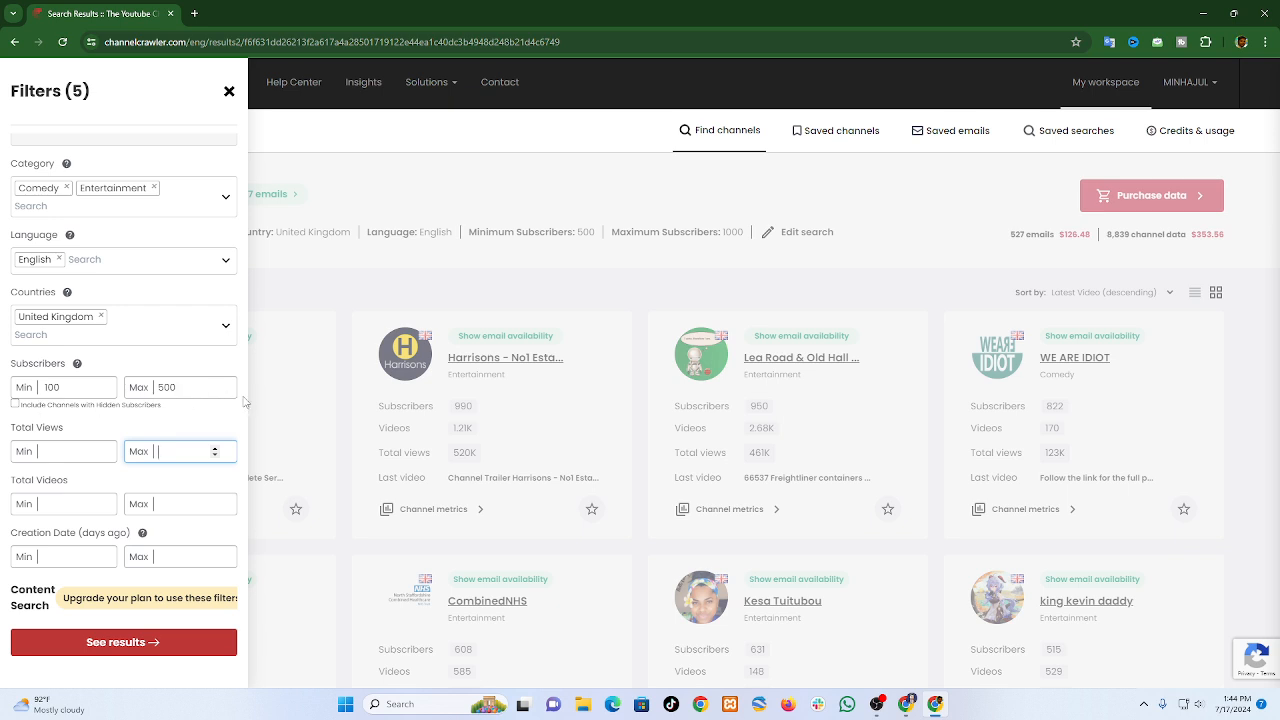
pyautogui.click(208, 645)
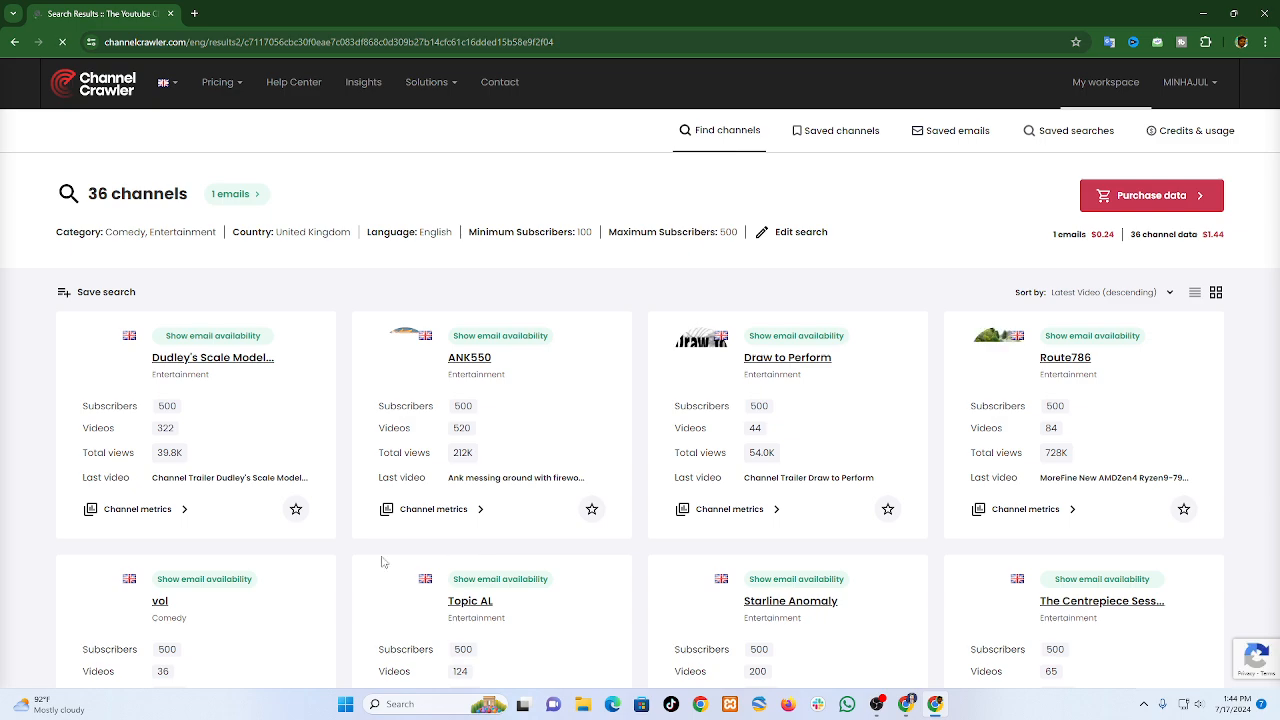
pyautogui.scroll(-3, 385, 545)
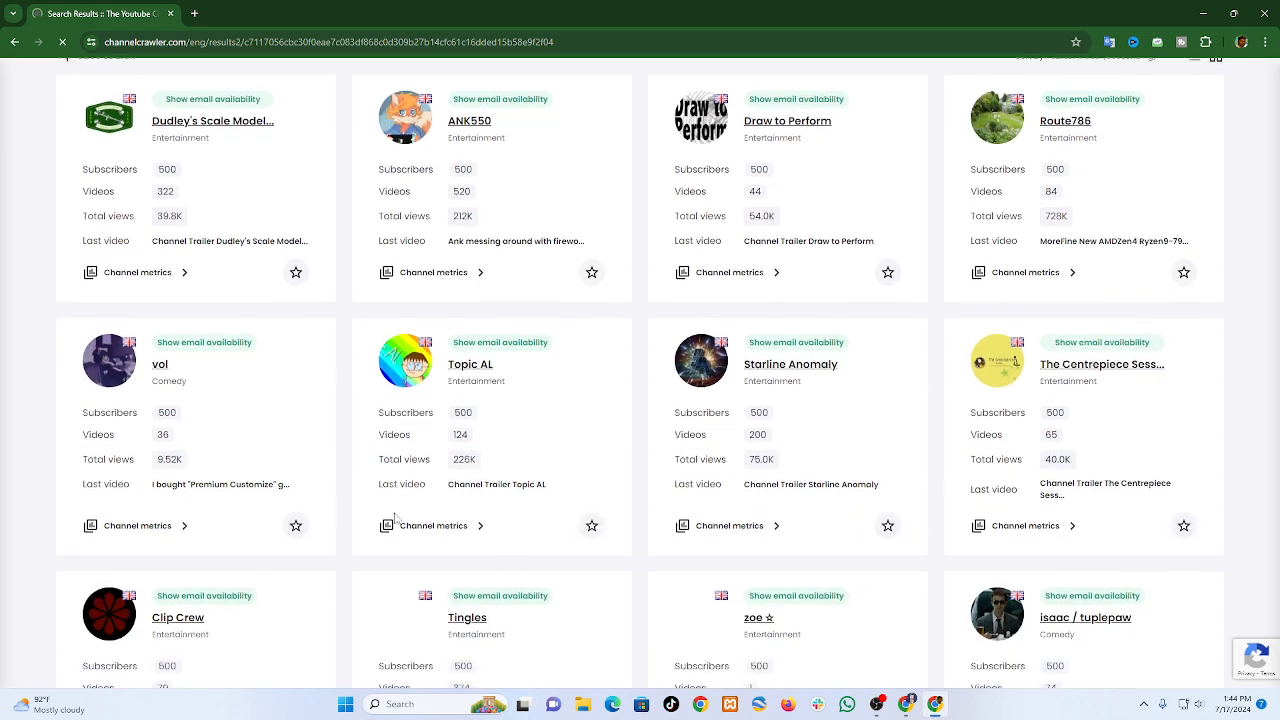
pyautogui.scroll(-5, 395, 517)
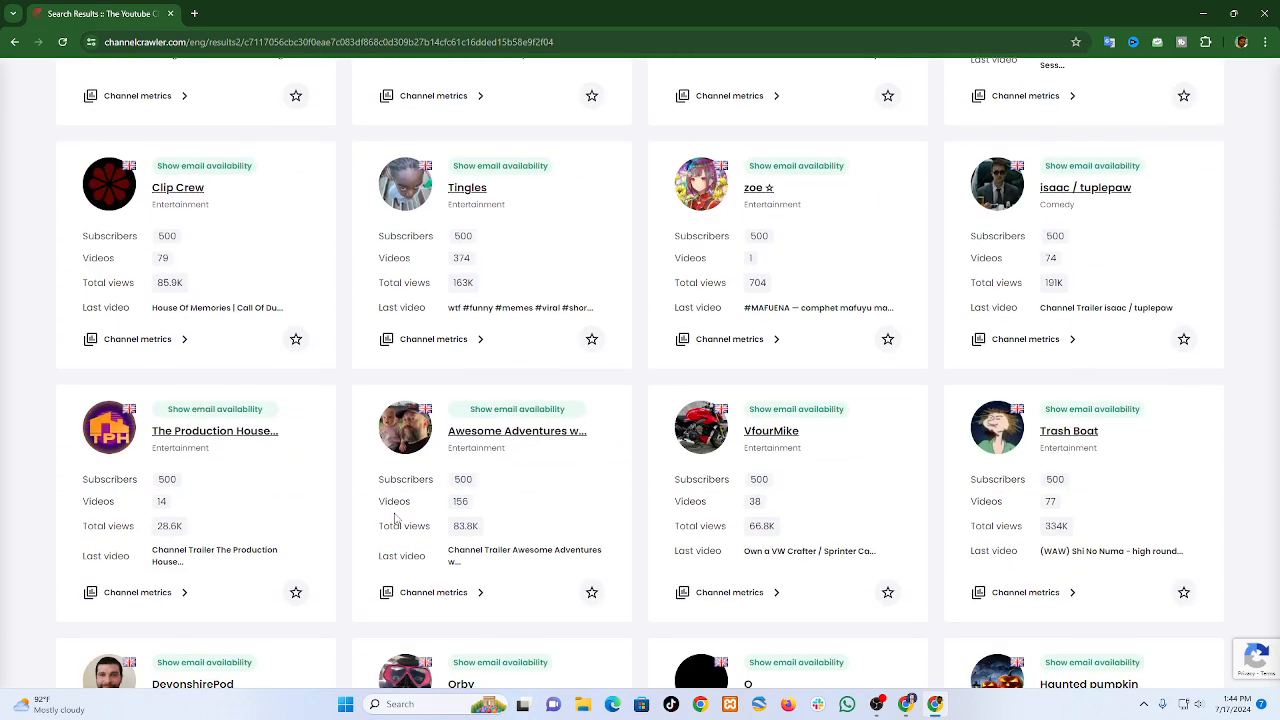
pyautogui.scroll(-3, 395, 517)
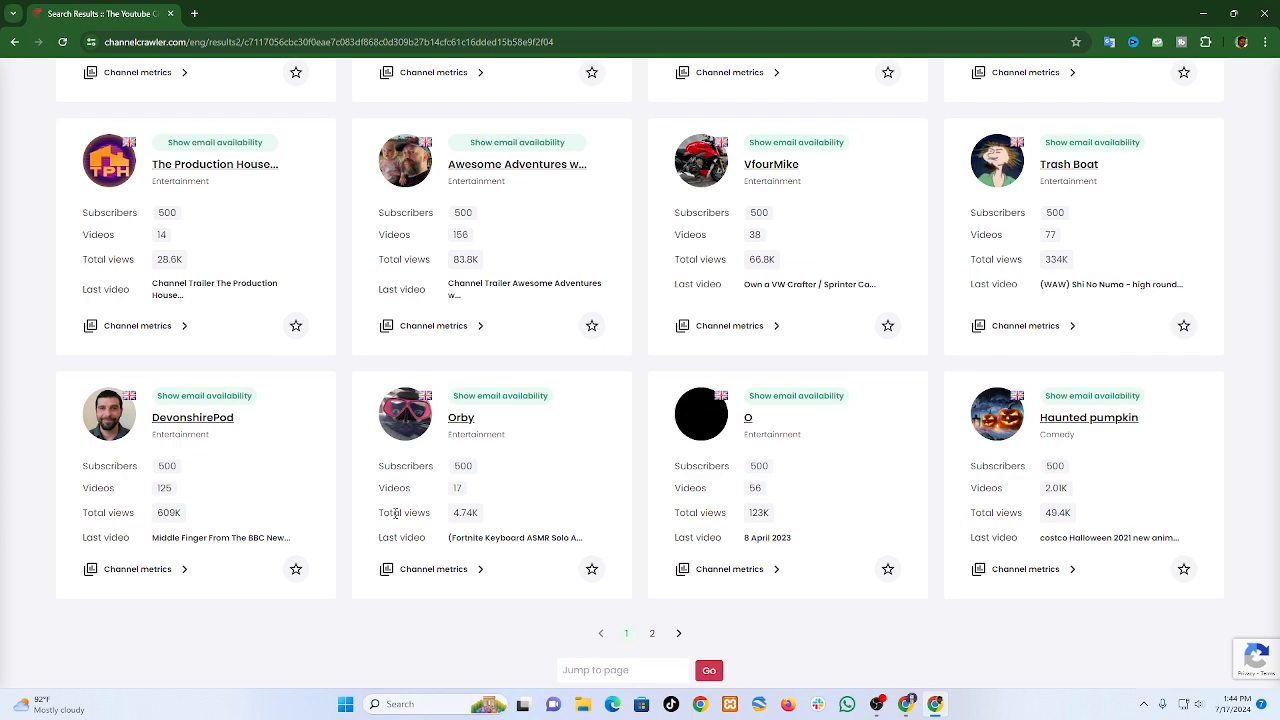
# - Open the first three channels in the results, Dudley's Scale Model car's, ANK550 and Draw to Perform, each in its own browser tab
pyautogui.scroll(10, 395, 513)
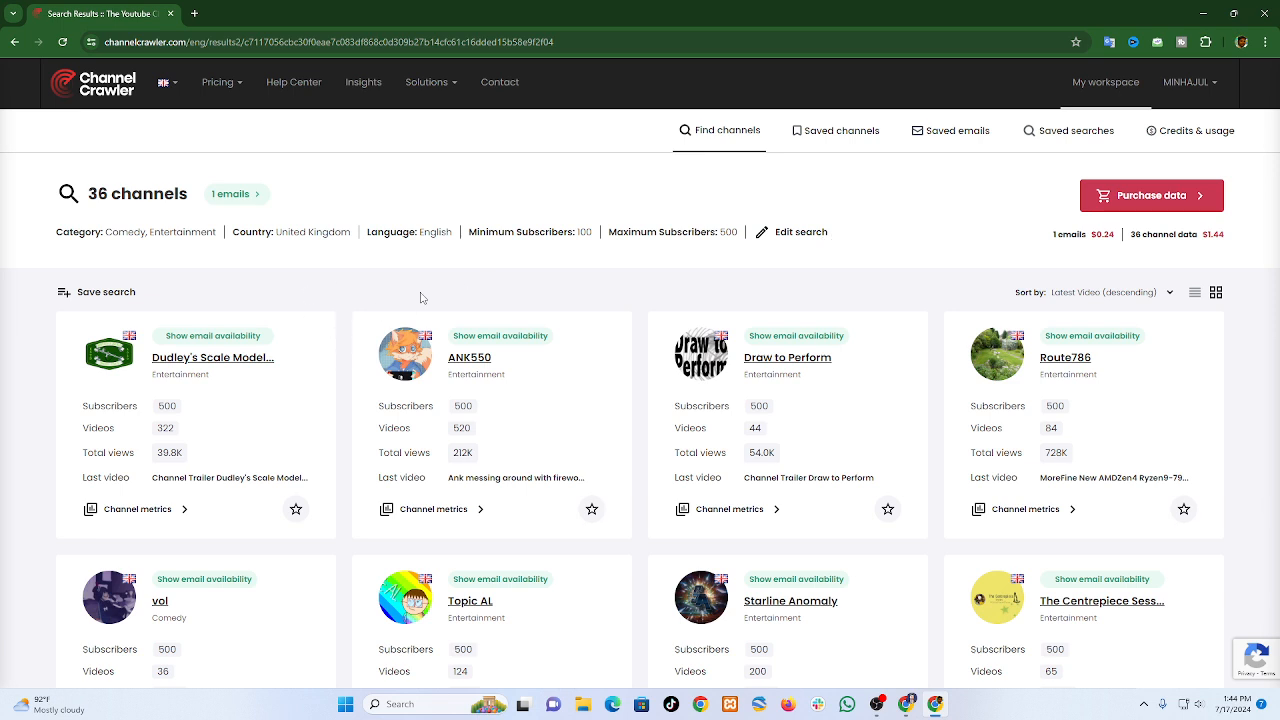
pyautogui.rightClick(238, 360)
pyautogui.click(290, 369)
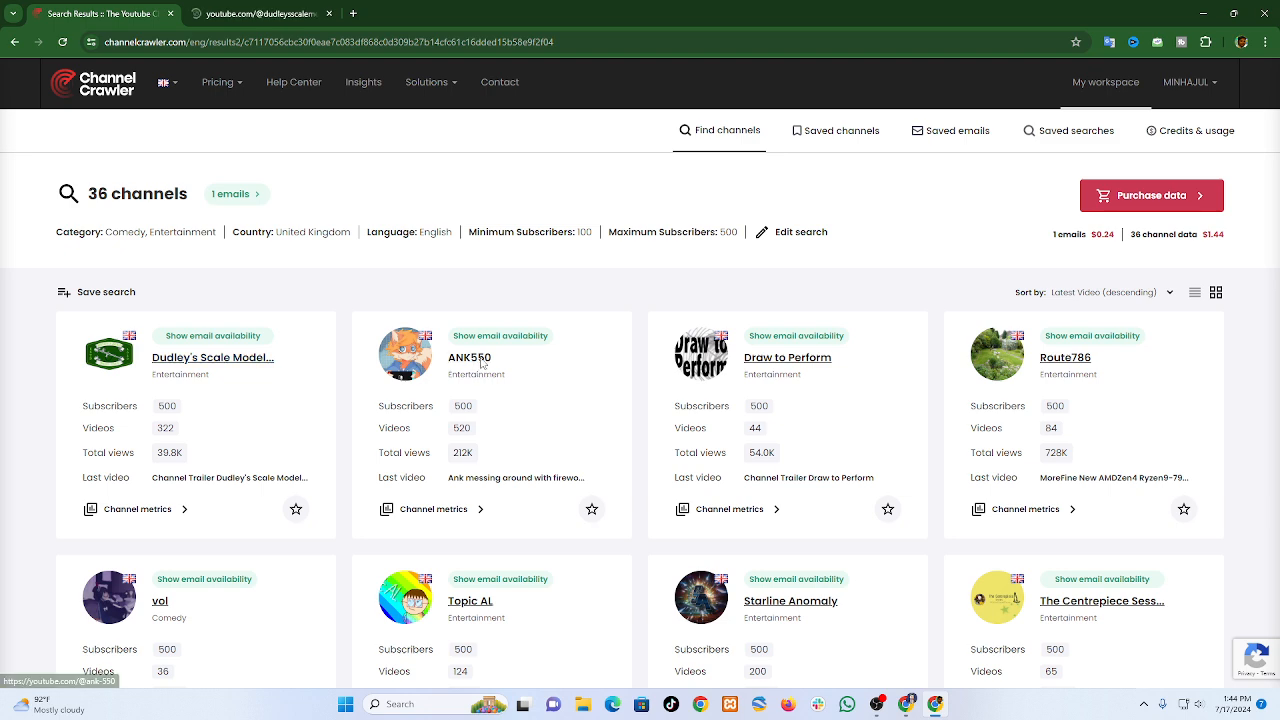
pyautogui.rightClick(470, 362)
pyautogui.click(528, 372)
pyautogui.rightClick(764, 362)
pyautogui.click(820, 372)
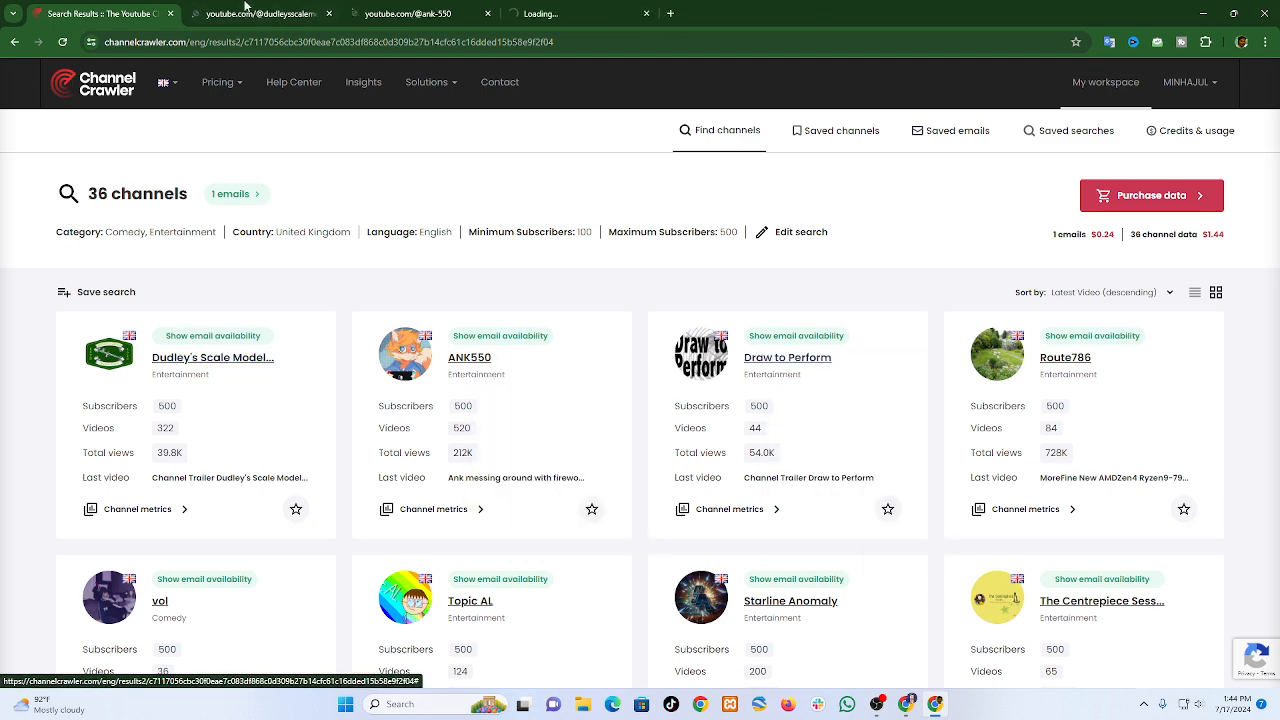
# - View the video list of Dudley's Scale Model car's channel and review its full About information, including social links and channel details
pyautogui.click(257, 15)
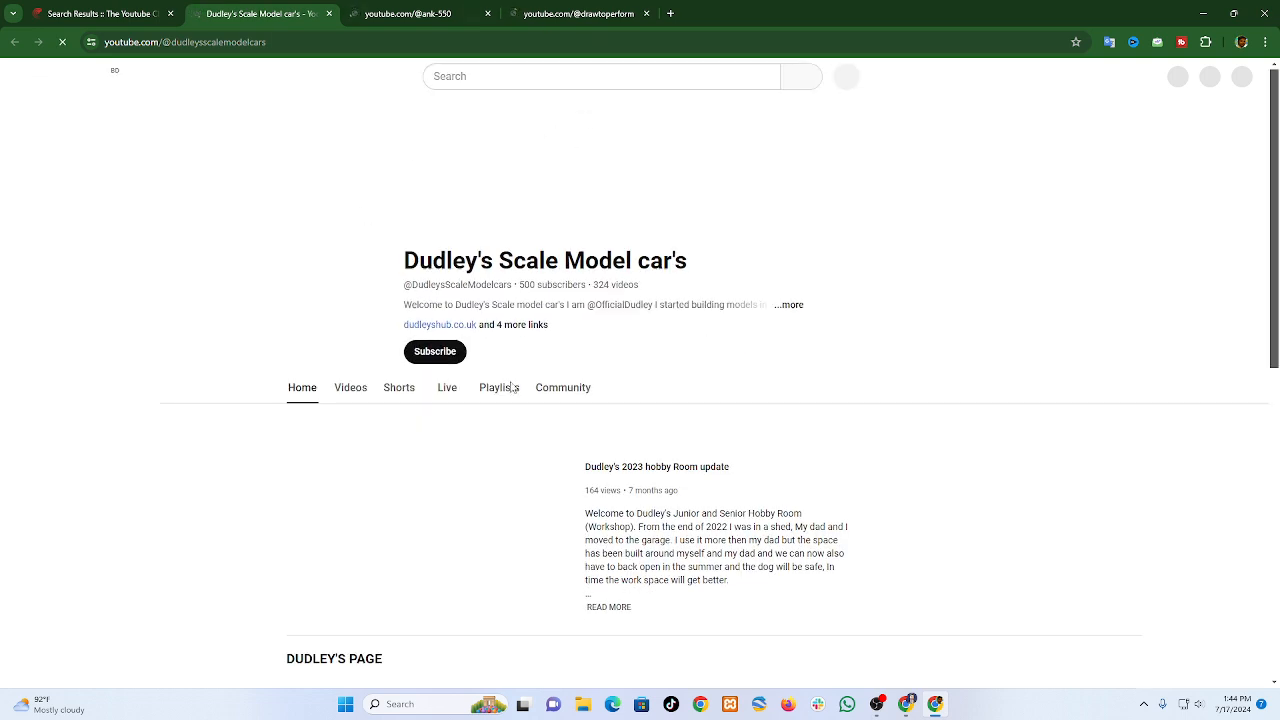
pyautogui.click(352, 390)
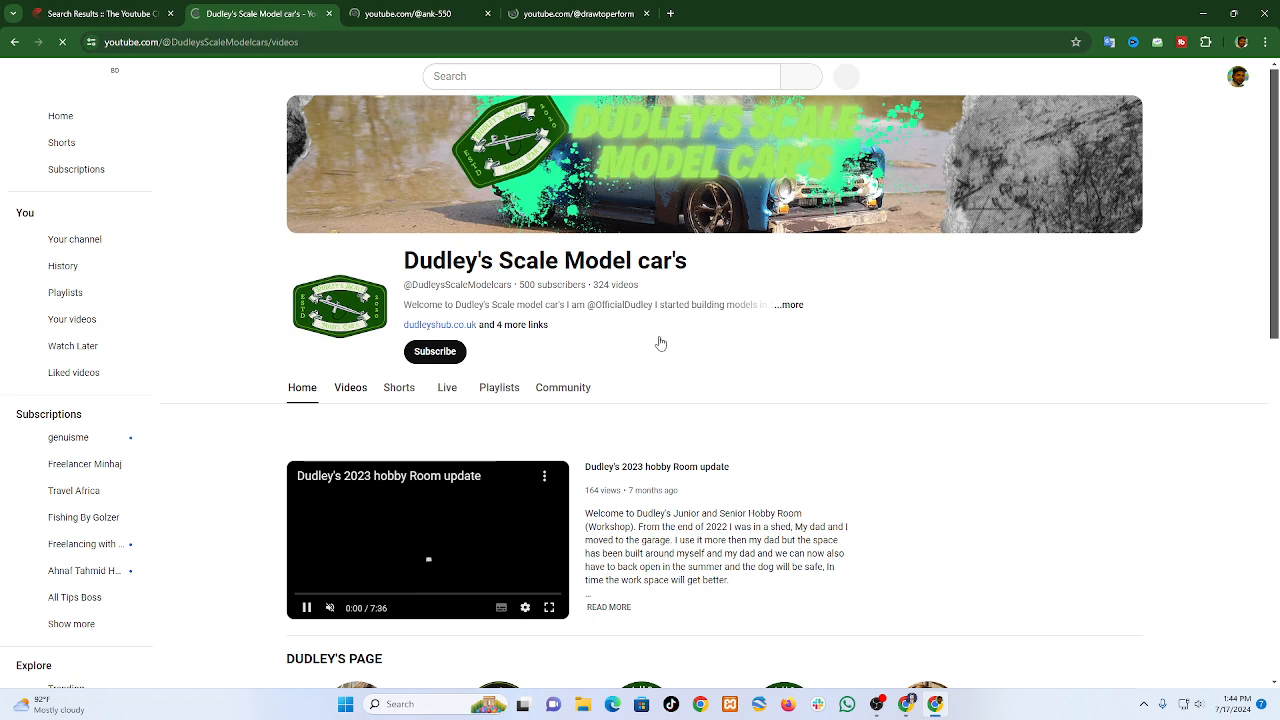
pyautogui.click(791, 305)
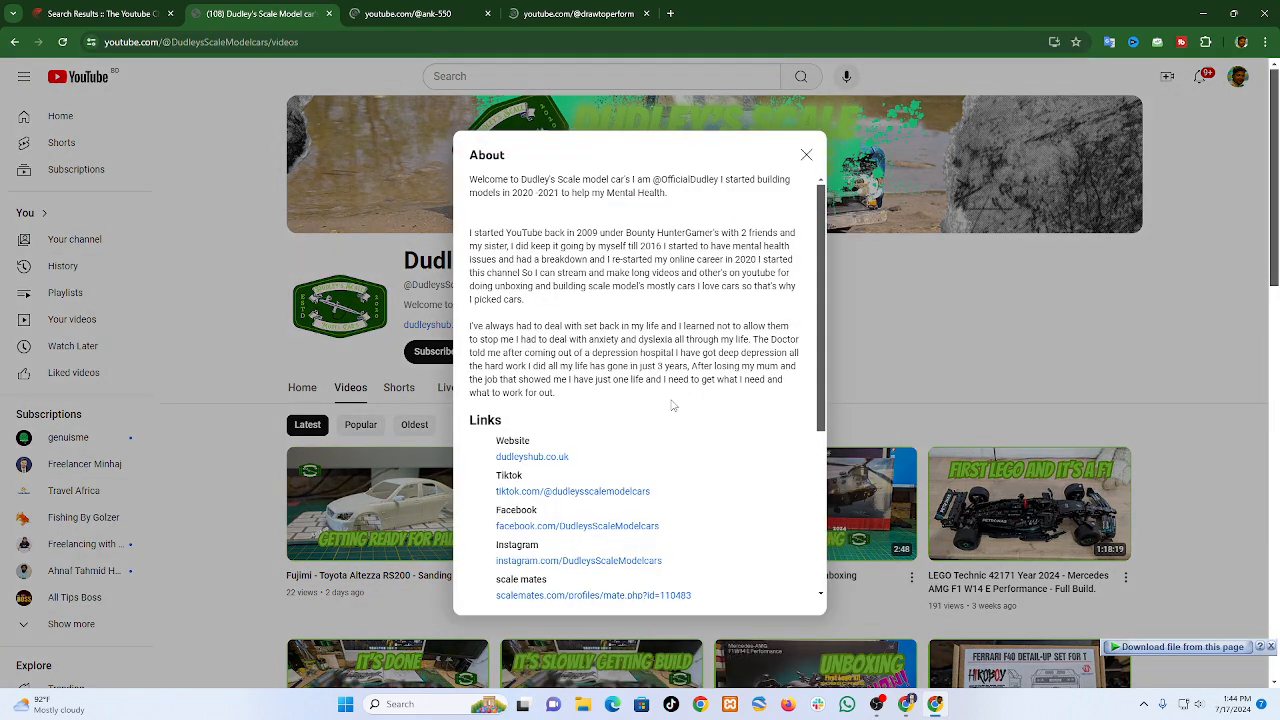
pyautogui.scroll(-5, 670, 405)
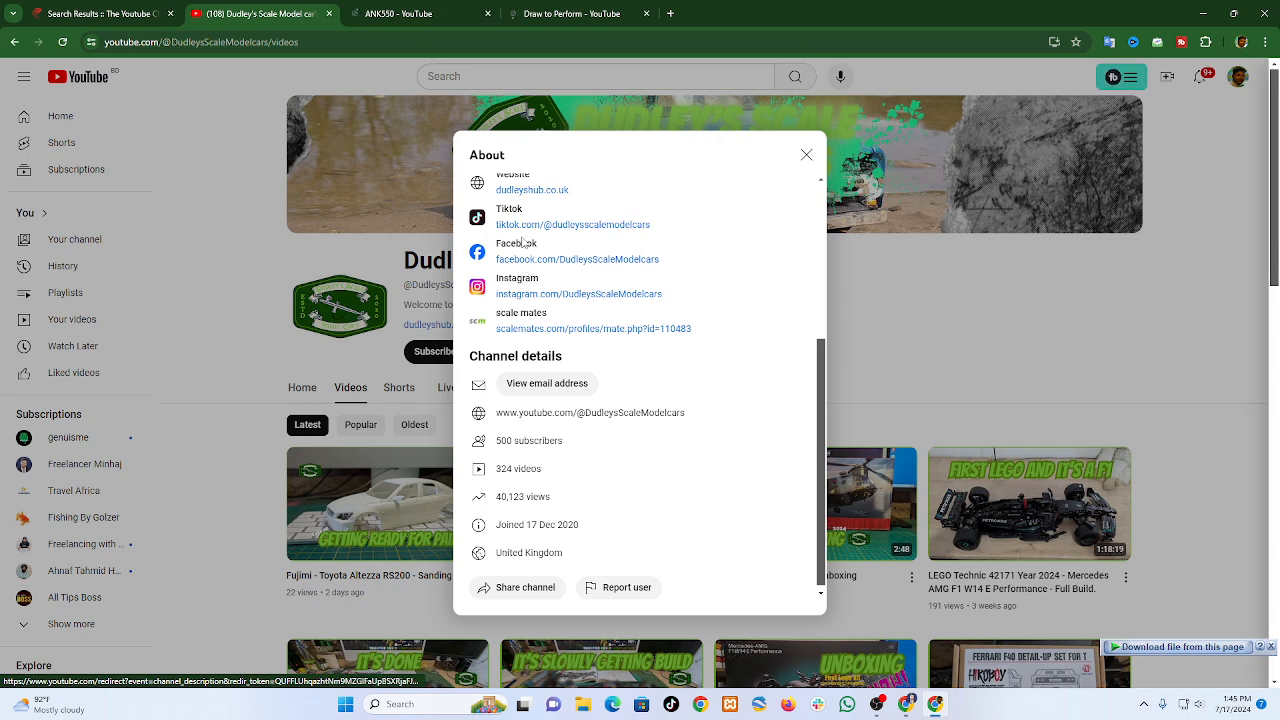
pyautogui.scroll(2, 550, 265)
pyautogui.scroll(-2, 556, 290)
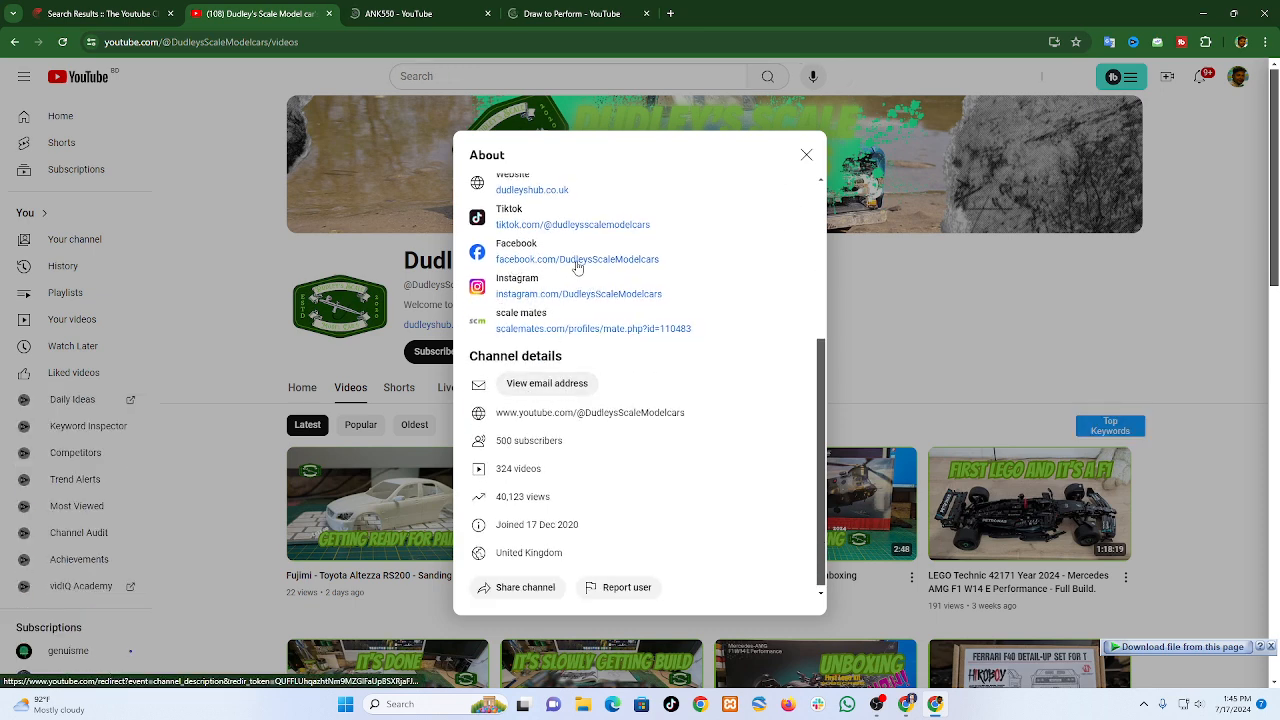
pyautogui.scroll(1, 551, 284)
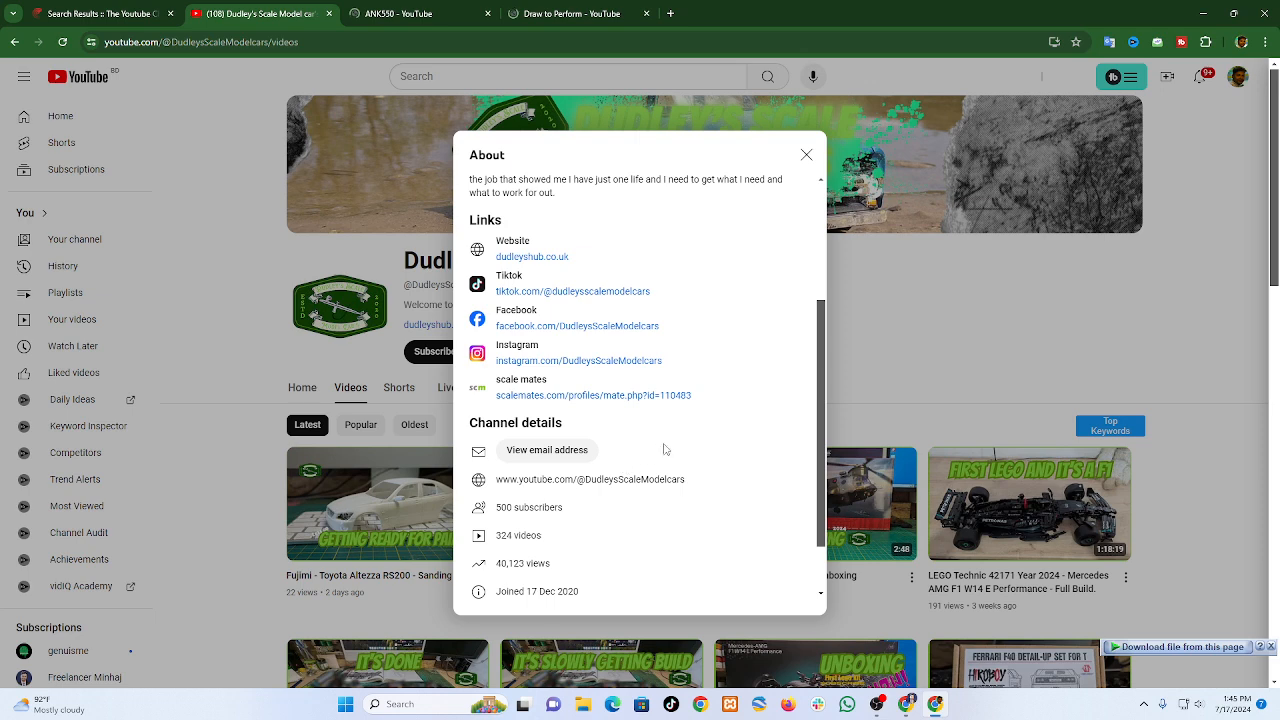
pyautogui.click(806, 155)
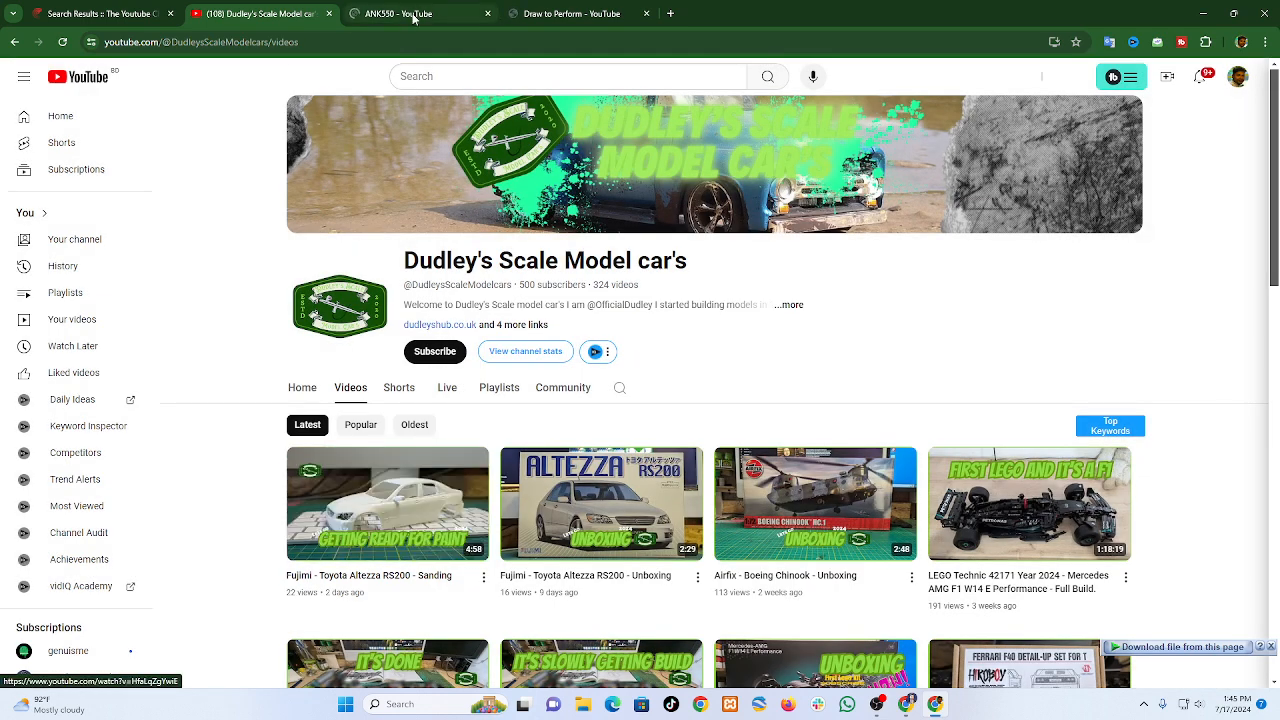
# - Show the video list of the Draw to Perform channel on YouTube
pyautogui.click(570, 13)
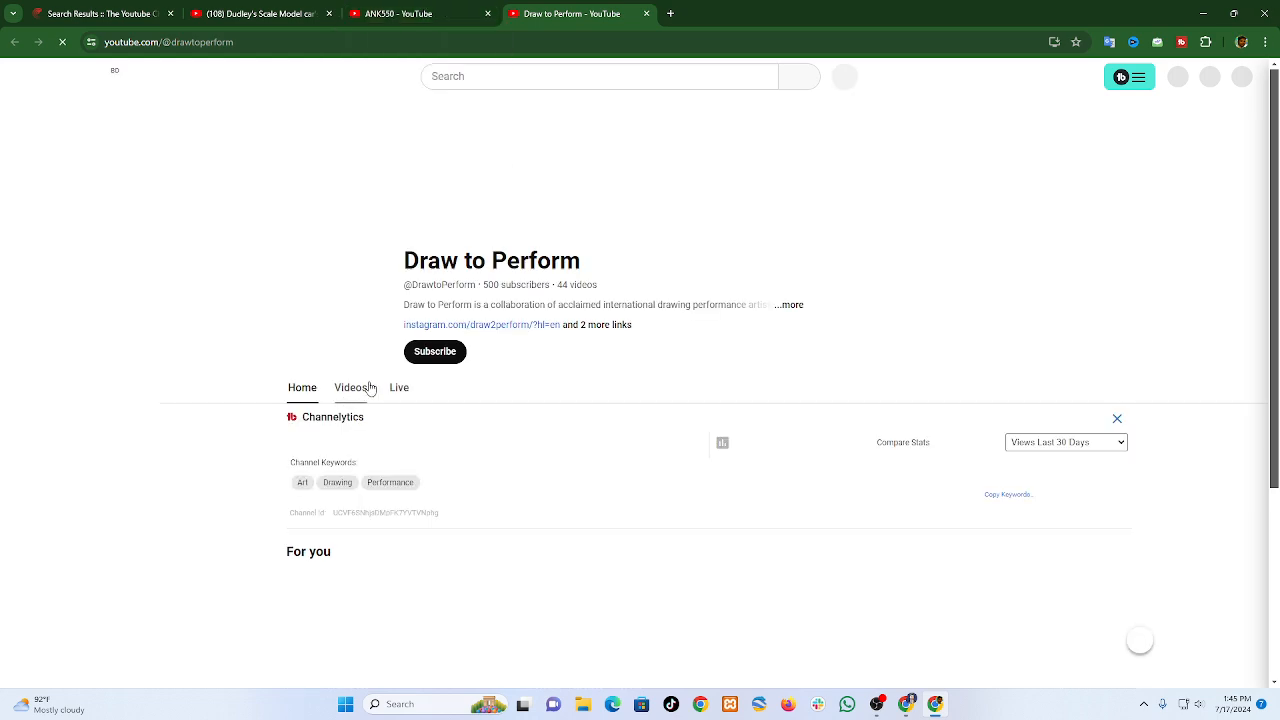
pyautogui.click(351, 388)
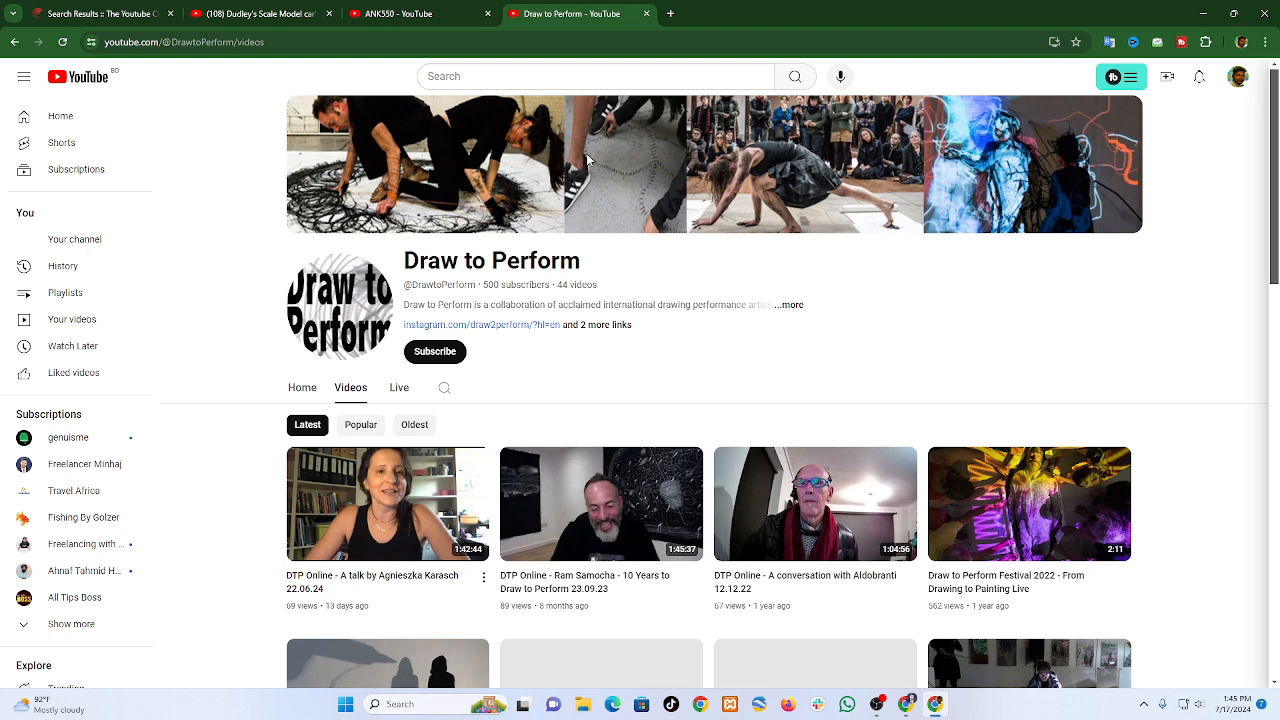
pyautogui.click(671, 14)
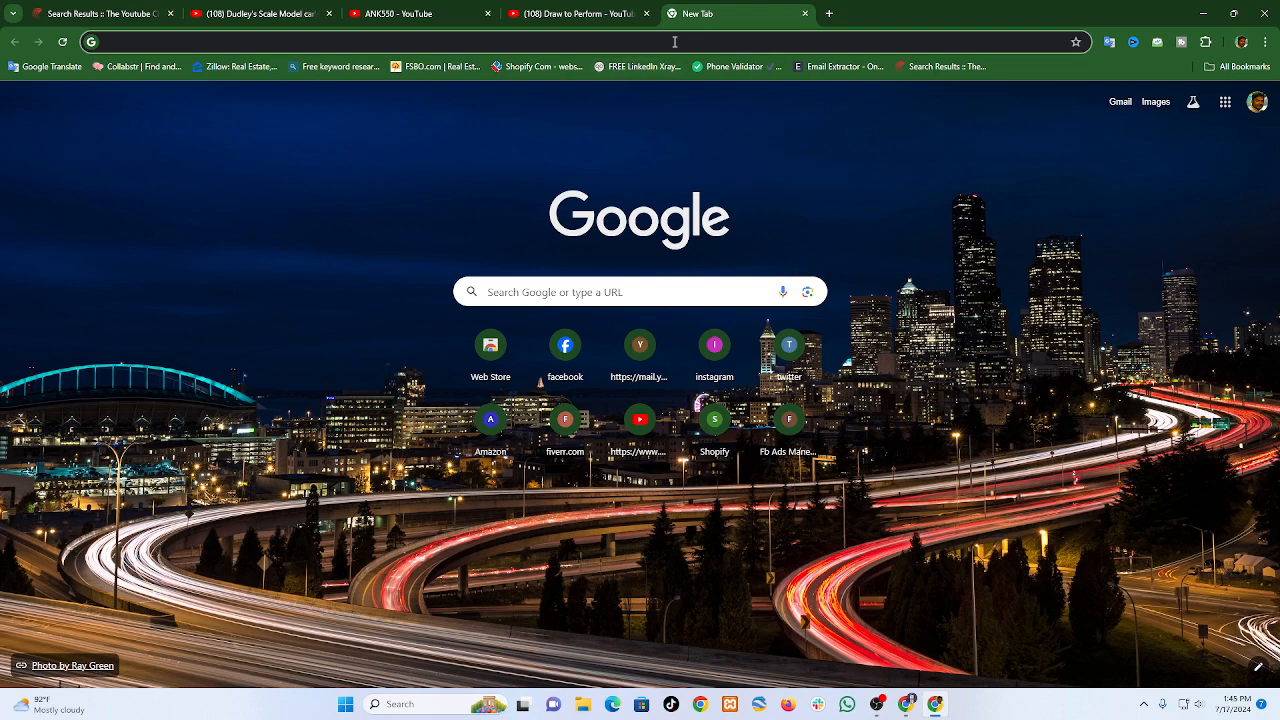
pyautogui.click(877, 704)
pyautogui.click(830, 626)
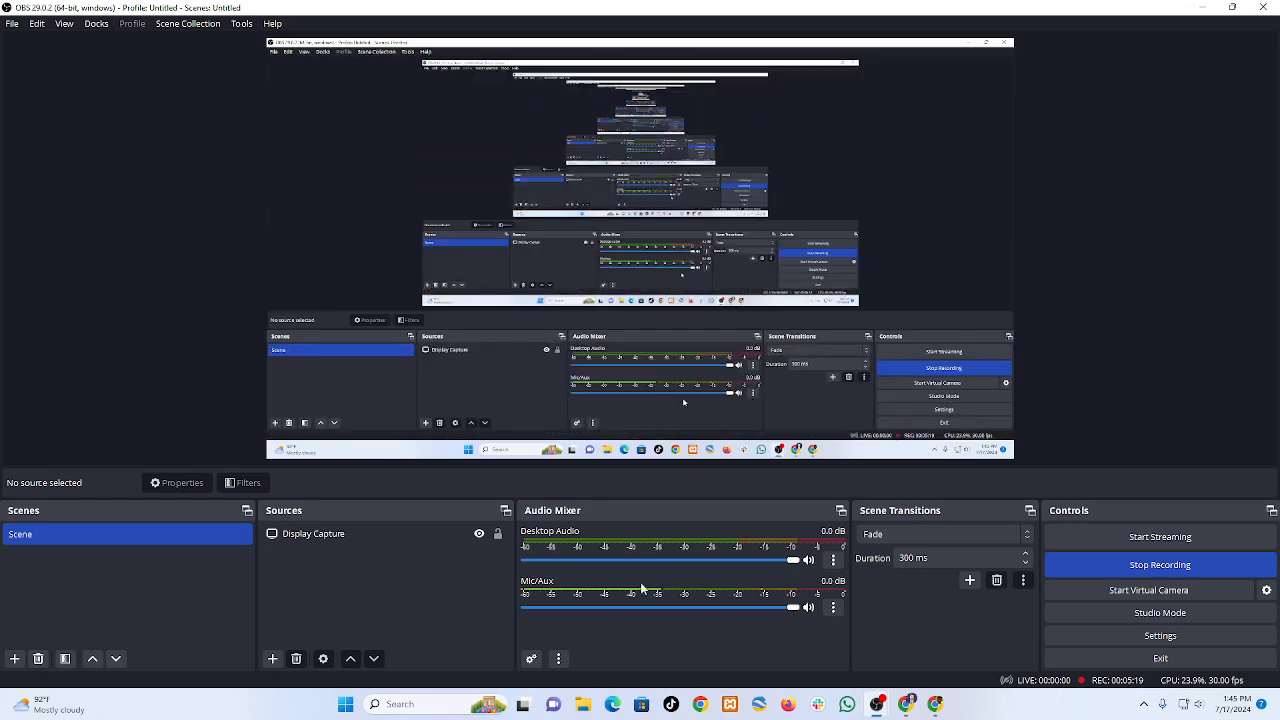